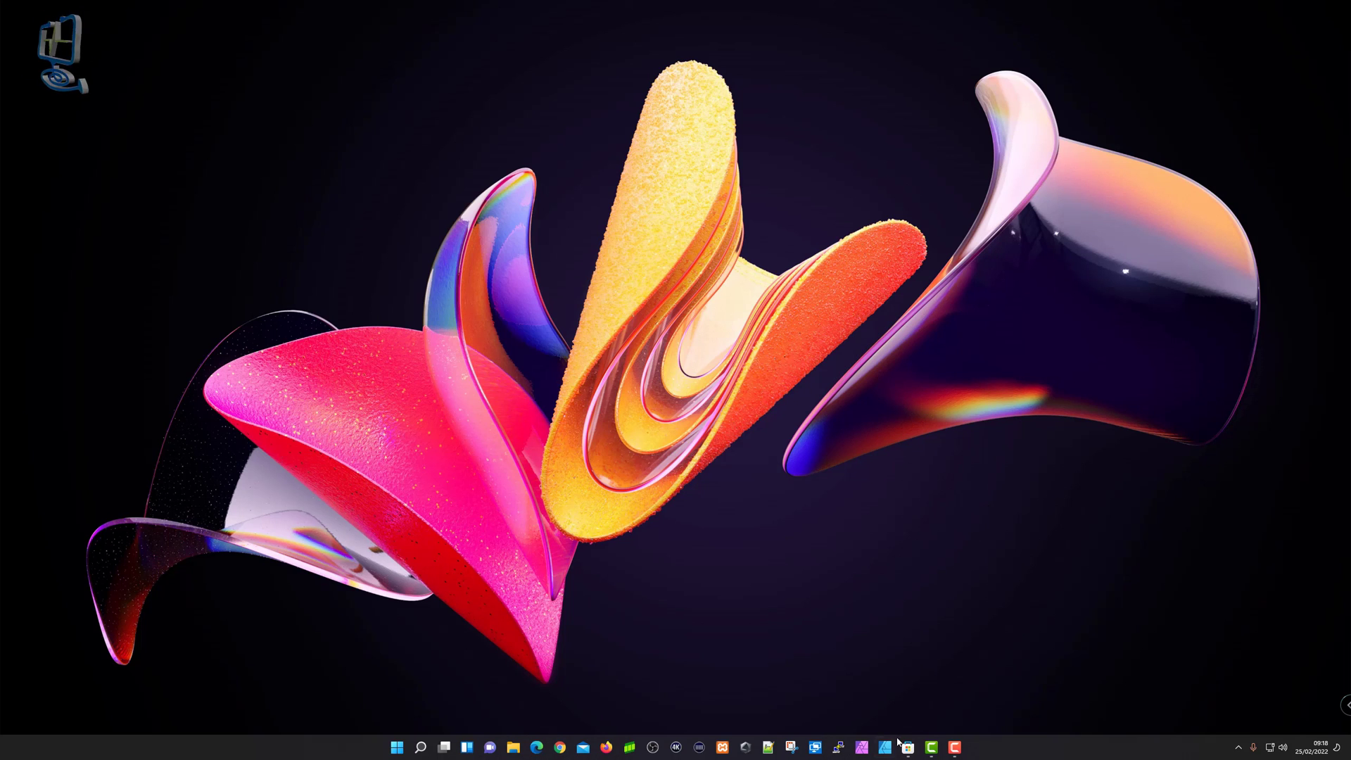
Bring up the Microsoft Store window and position it on screen
{"action": "mouse_move", "coordinate": [908, 749]}
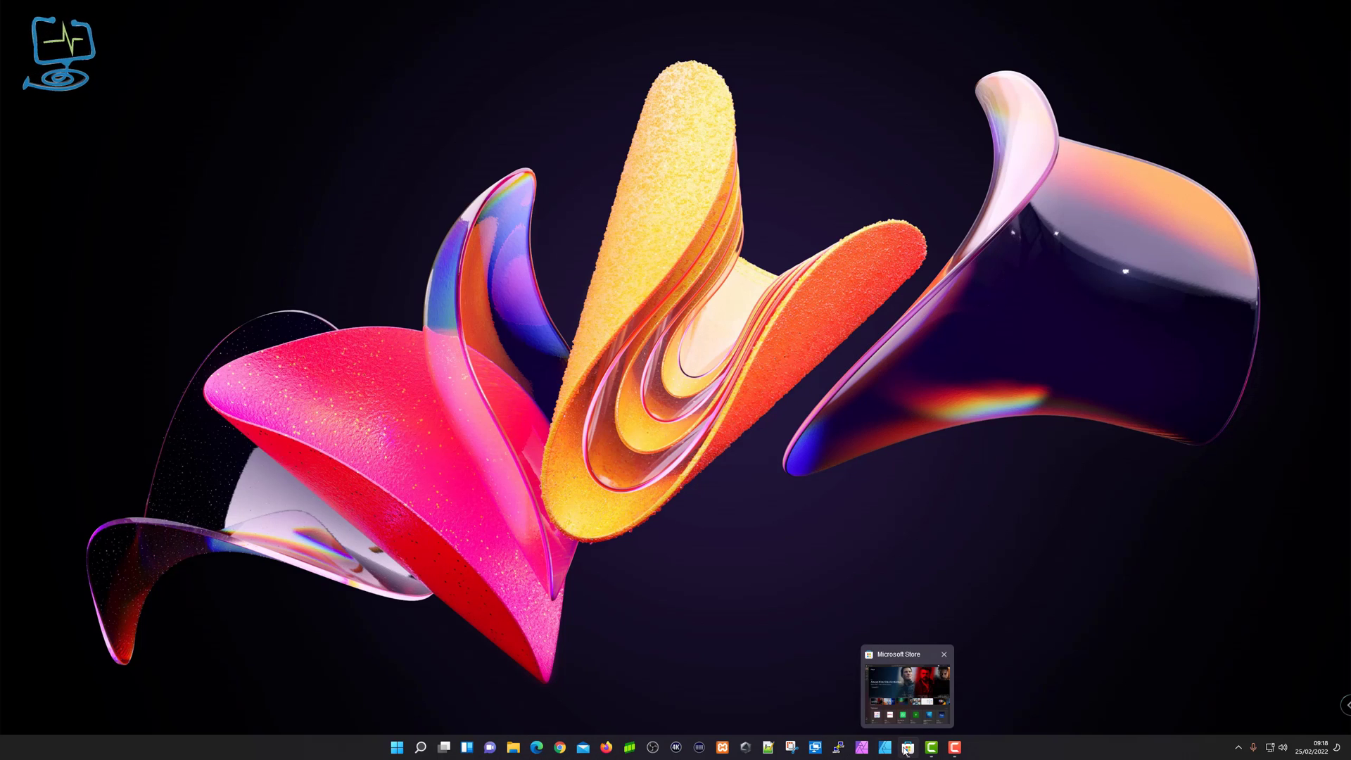
{"action": "left_click", "coordinate": [908, 747]}
{"action": "mouse_move", "coordinate": [904, 755]}
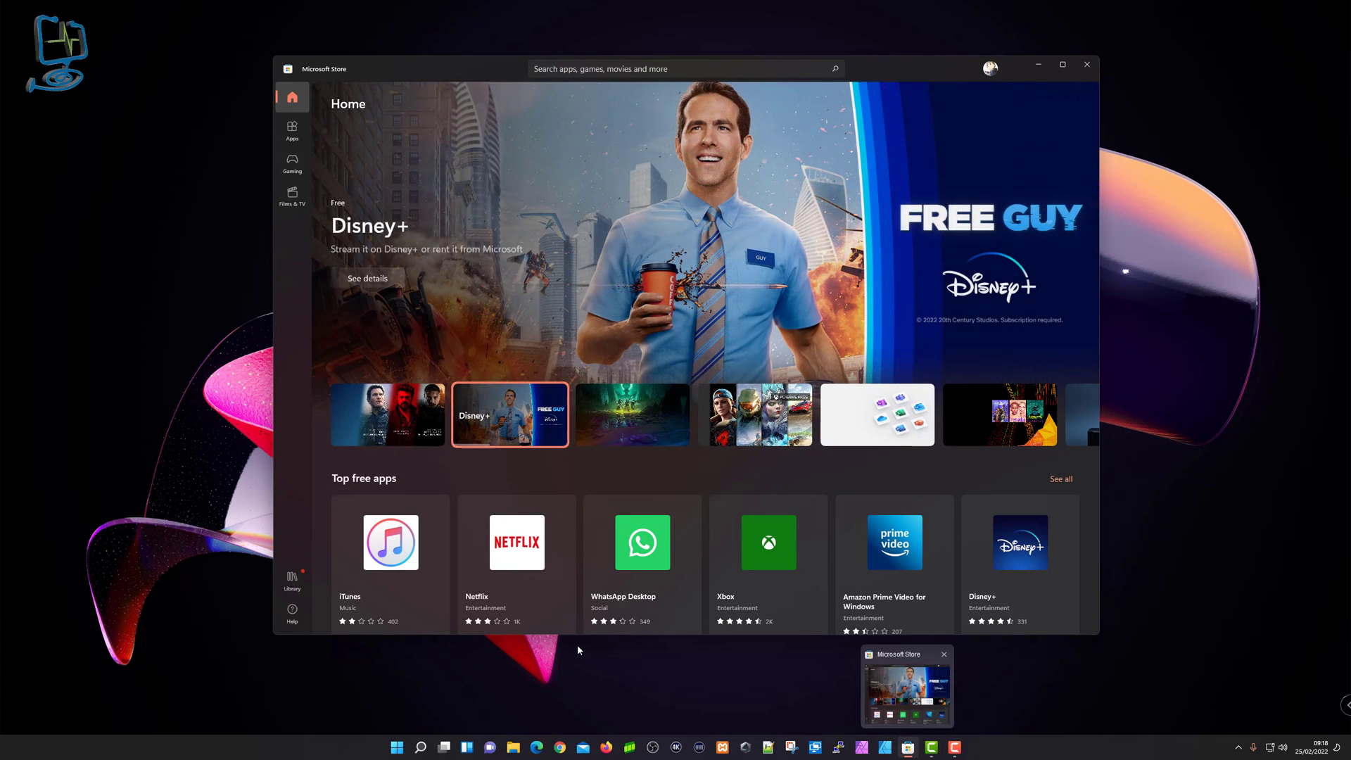
{"action": "left_click", "coordinate": [395, 750]}
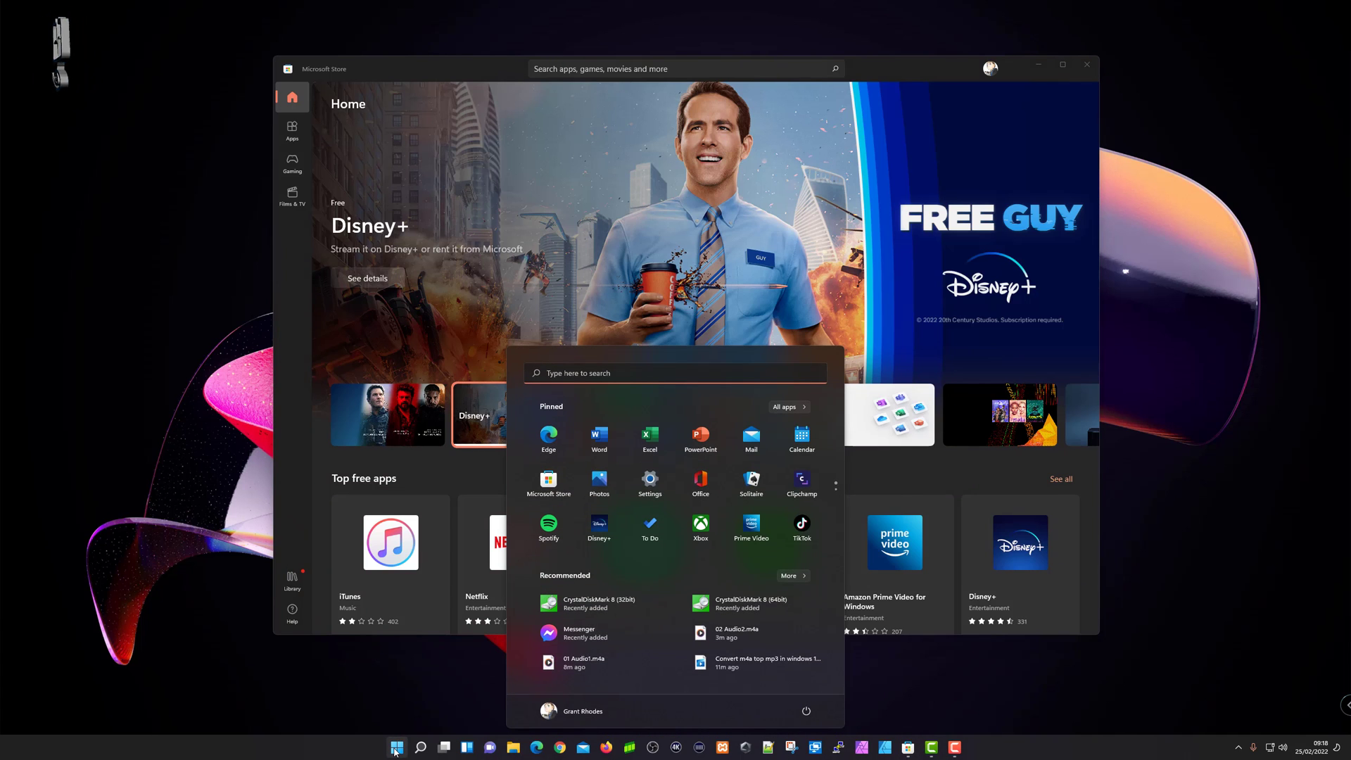
{"action": "left_click", "coordinate": [454, 70]}
{"action": "left_click_drag", "start_coordinate": [461, 70], "coordinate": [451, 74]}
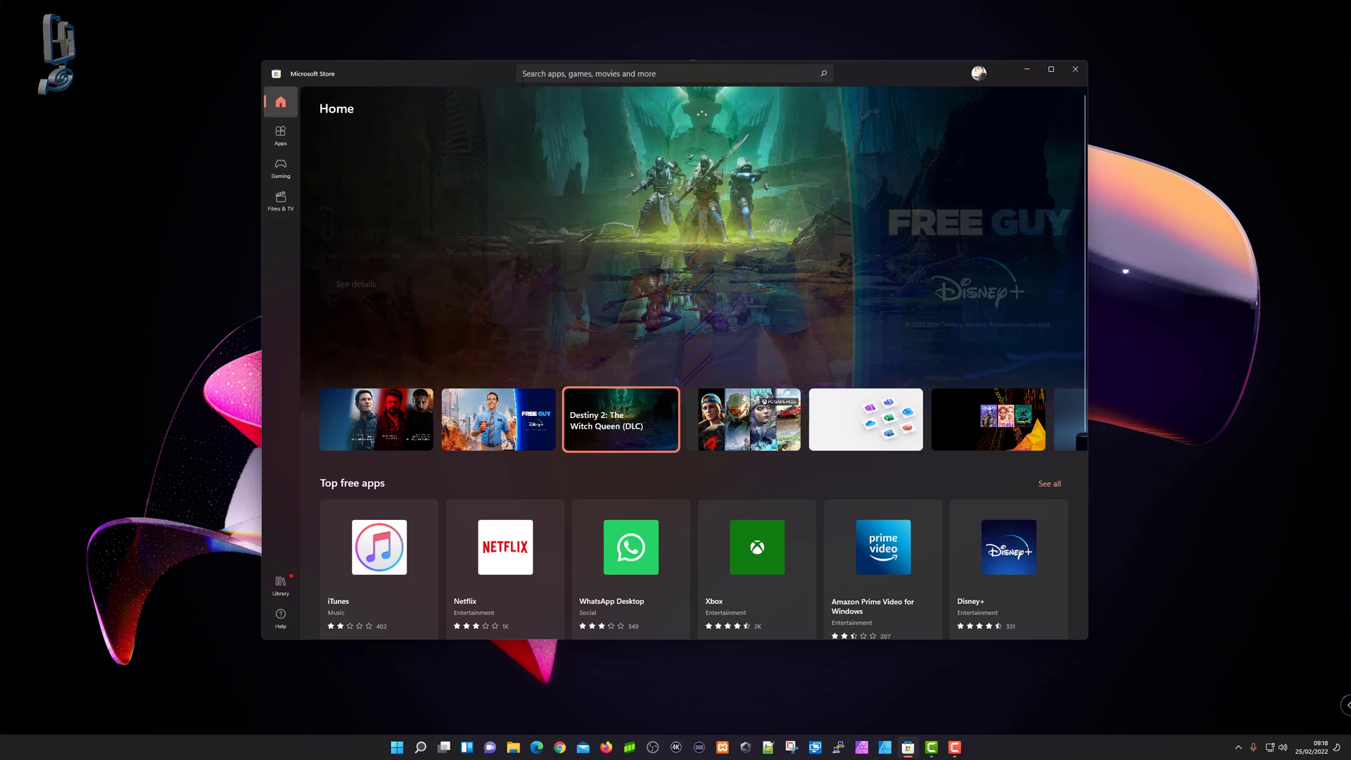
Search the Store for 'sound converter' and install the Sound Converter app
{"action": "left_click", "coordinate": [562, 71]}
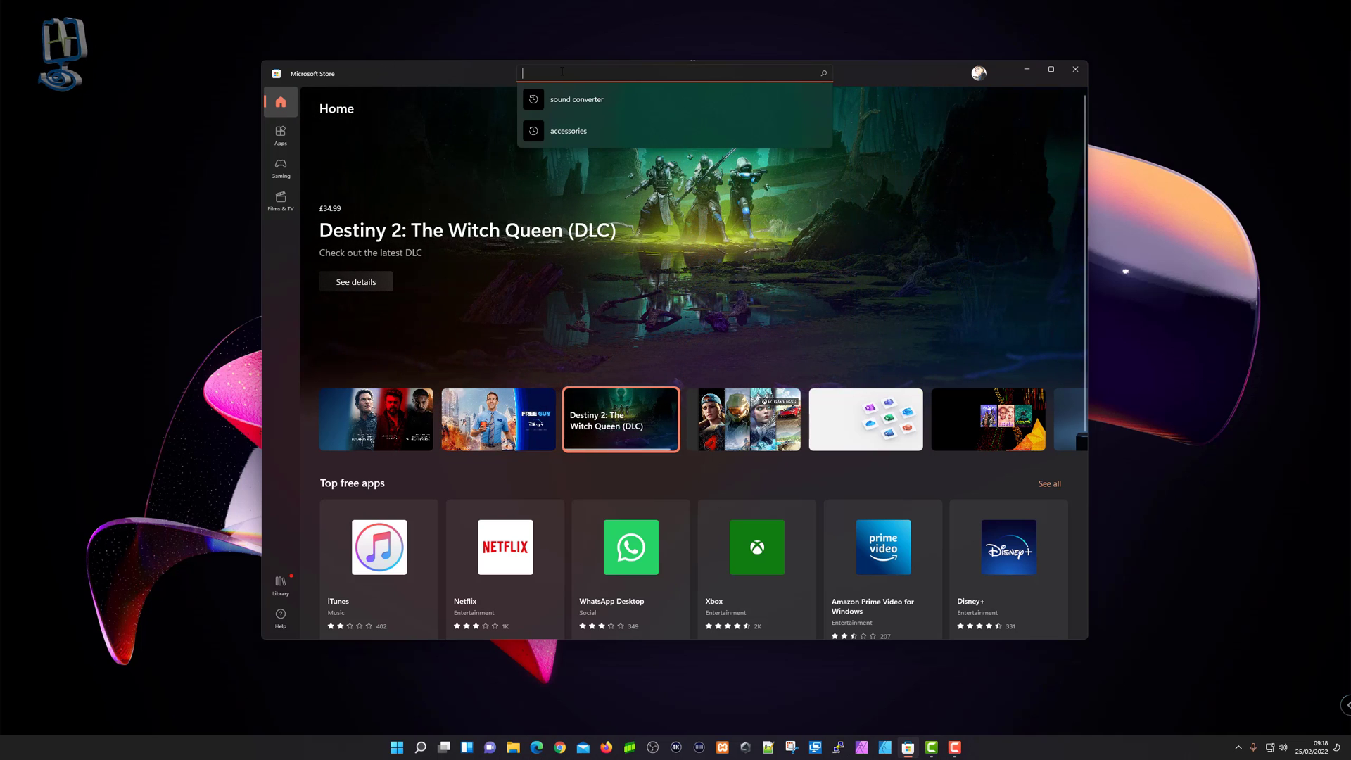
{"action": "left_click", "coordinate": [560, 104]}
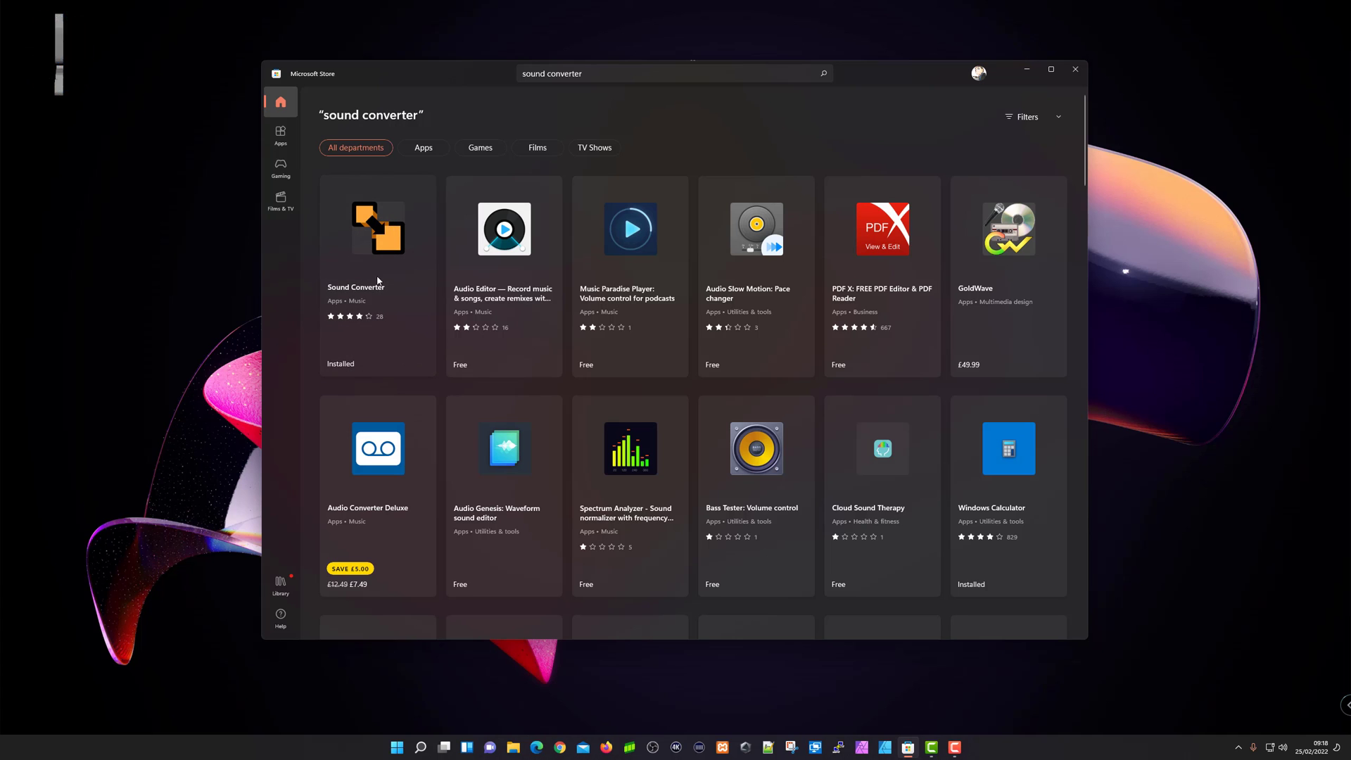
{"action": "left_click", "coordinate": [385, 225]}
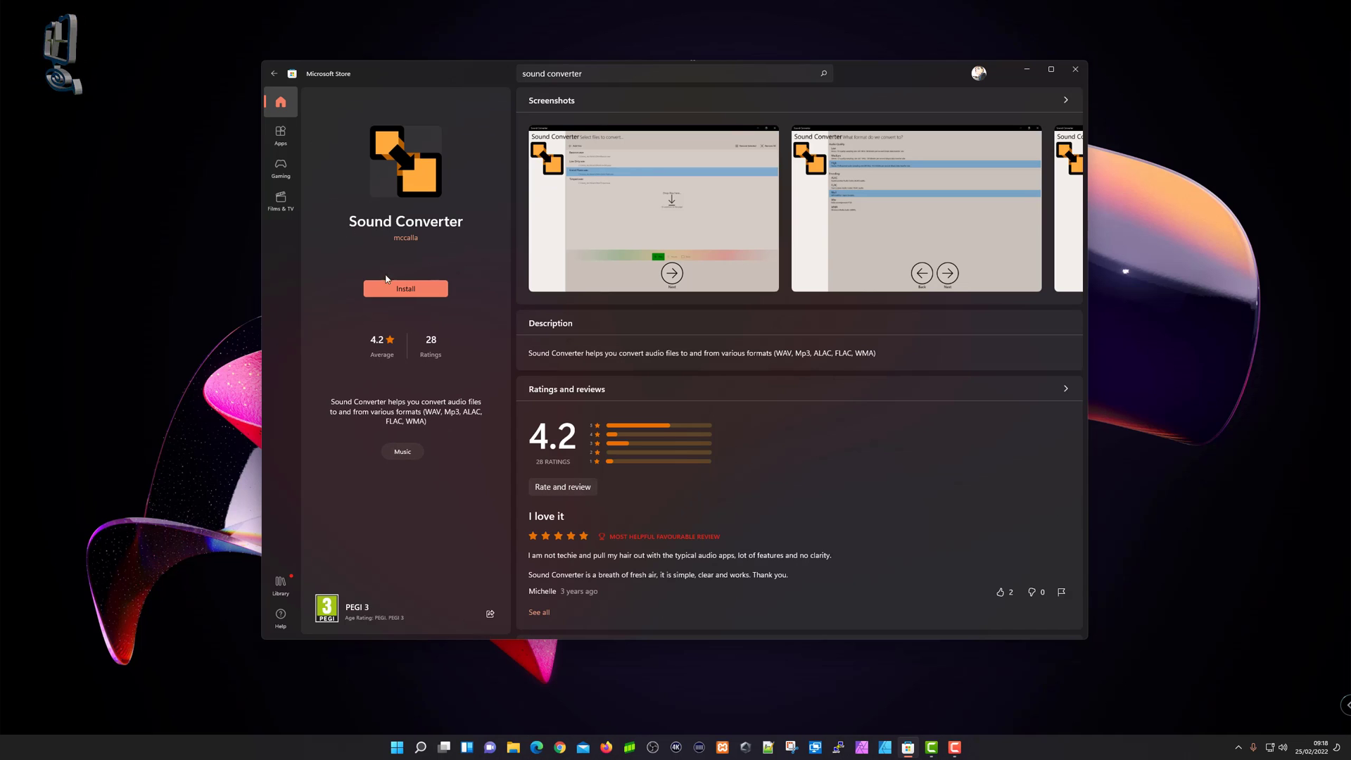
{"action": "left_click", "coordinate": [402, 287]}
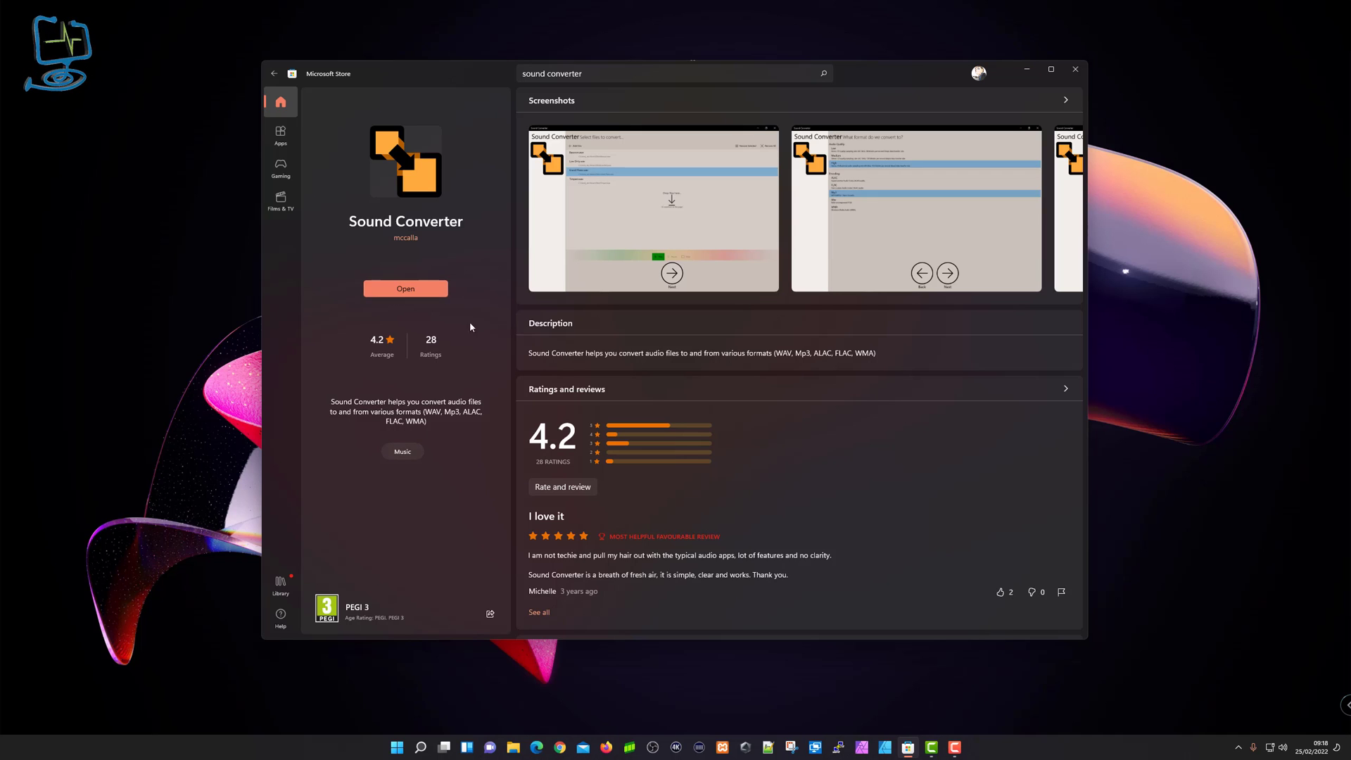
Launch Sound Converter from the Store and minimize the Store window
{"action": "left_click", "coordinate": [411, 290]}
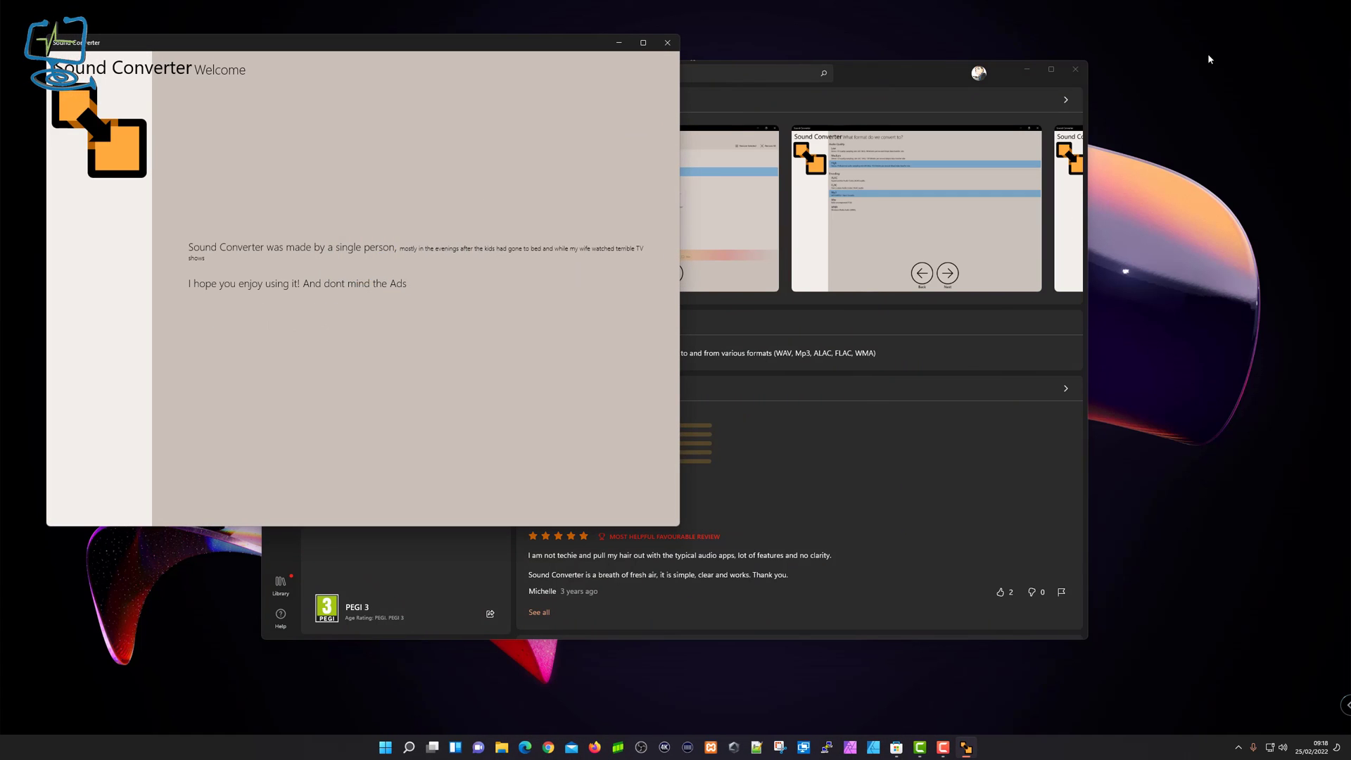
{"action": "left_click", "coordinate": [1025, 74]}
{"action": "left_click", "coordinate": [1025, 75]}
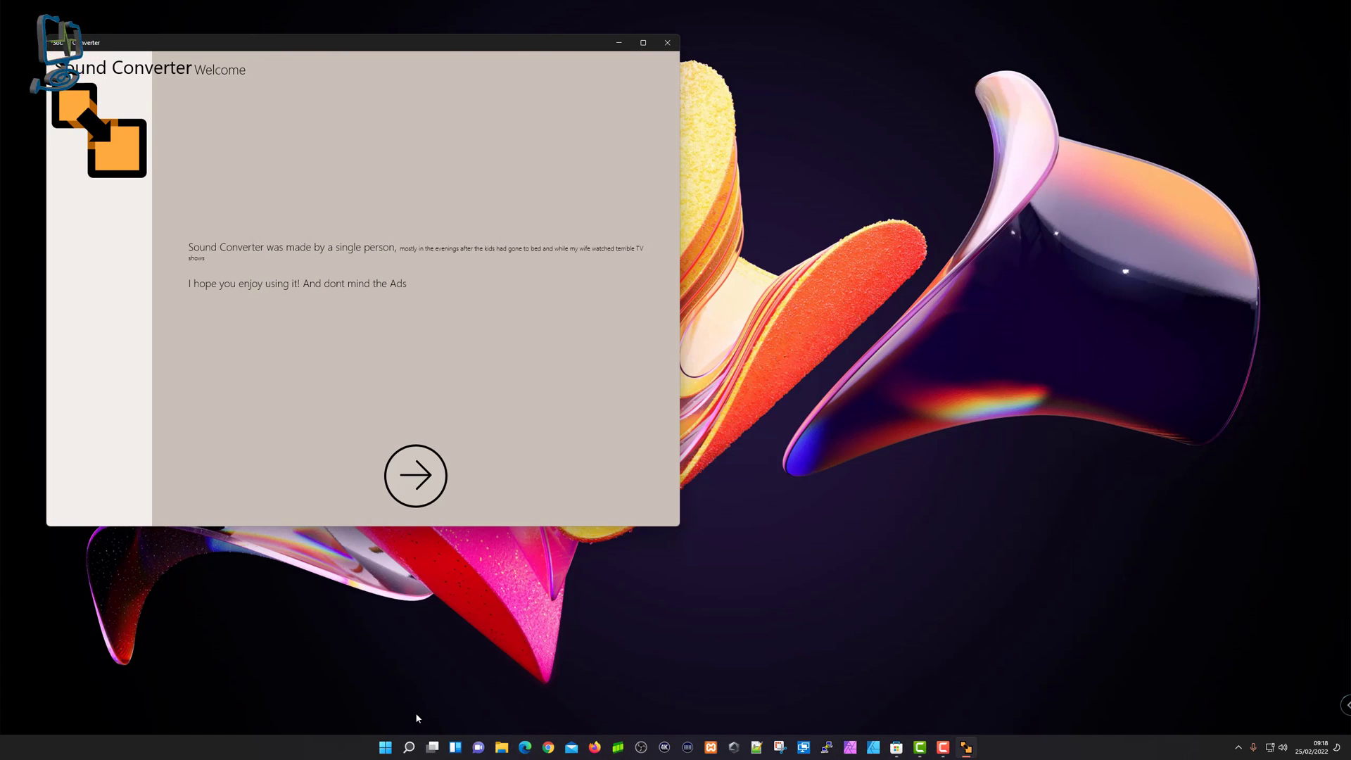
{"action": "left_click", "coordinate": [385, 747]}
{"action": "left_click", "coordinate": [792, 406]}
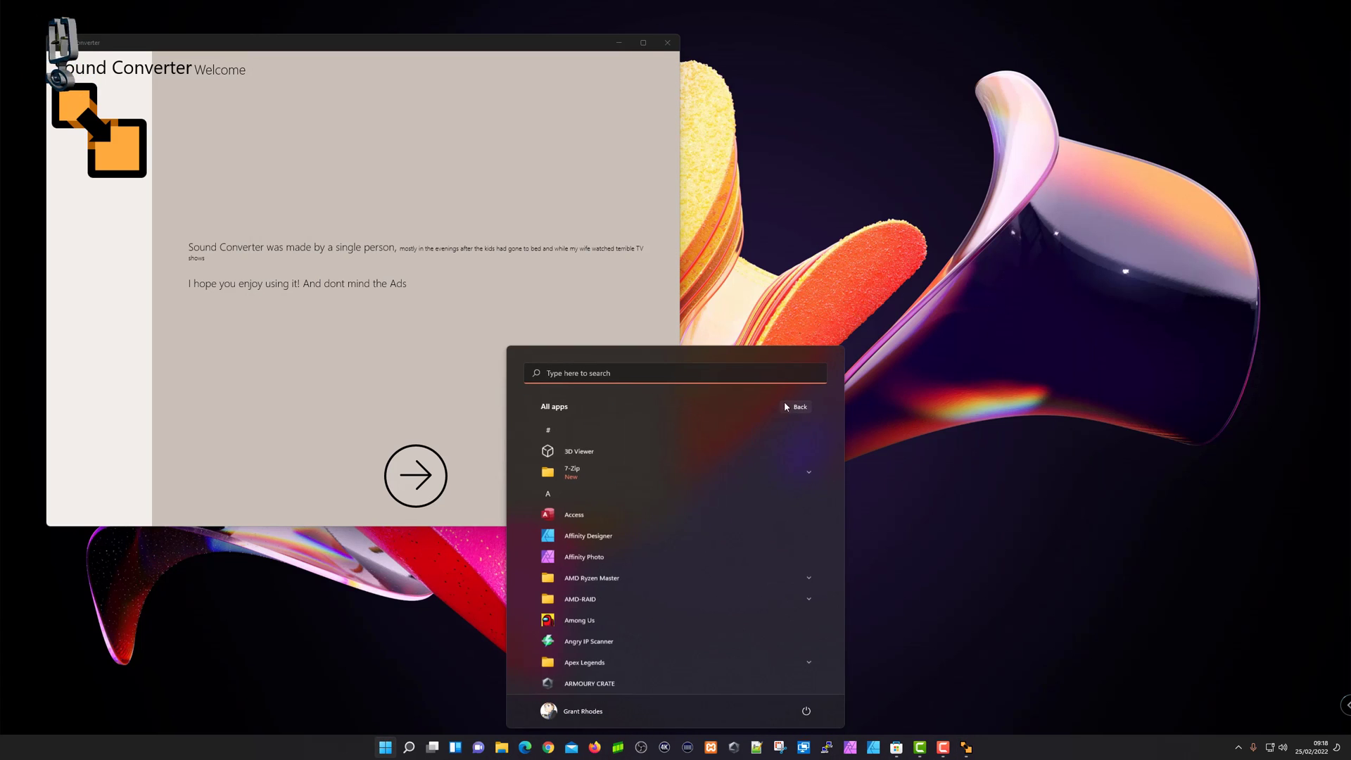
{"action": "left_click", "coordinate": [327, 384]}
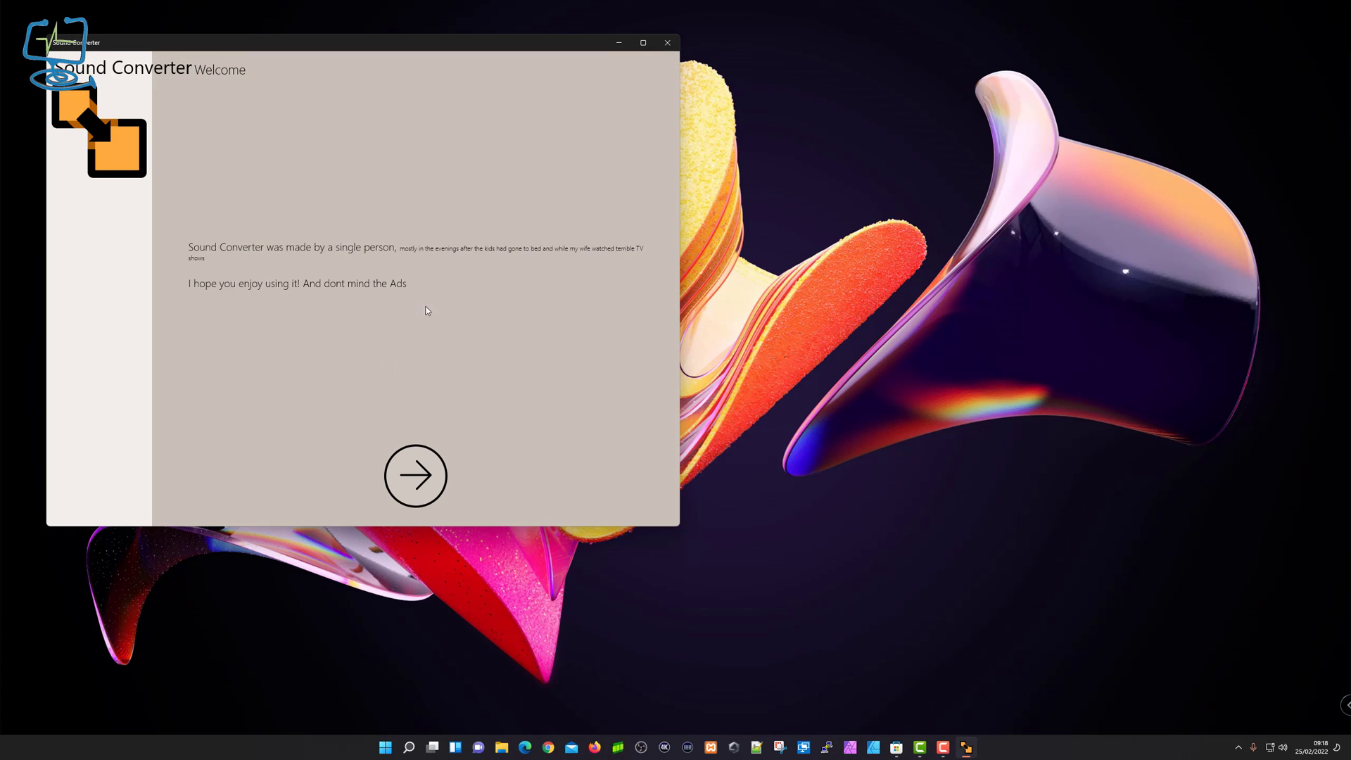
Center the Sound Converter window and advance past its welcome page to file selection
{"action": "left_click_drag", "start_coordinate": [344, 44], "coordinate": [586, 119]}
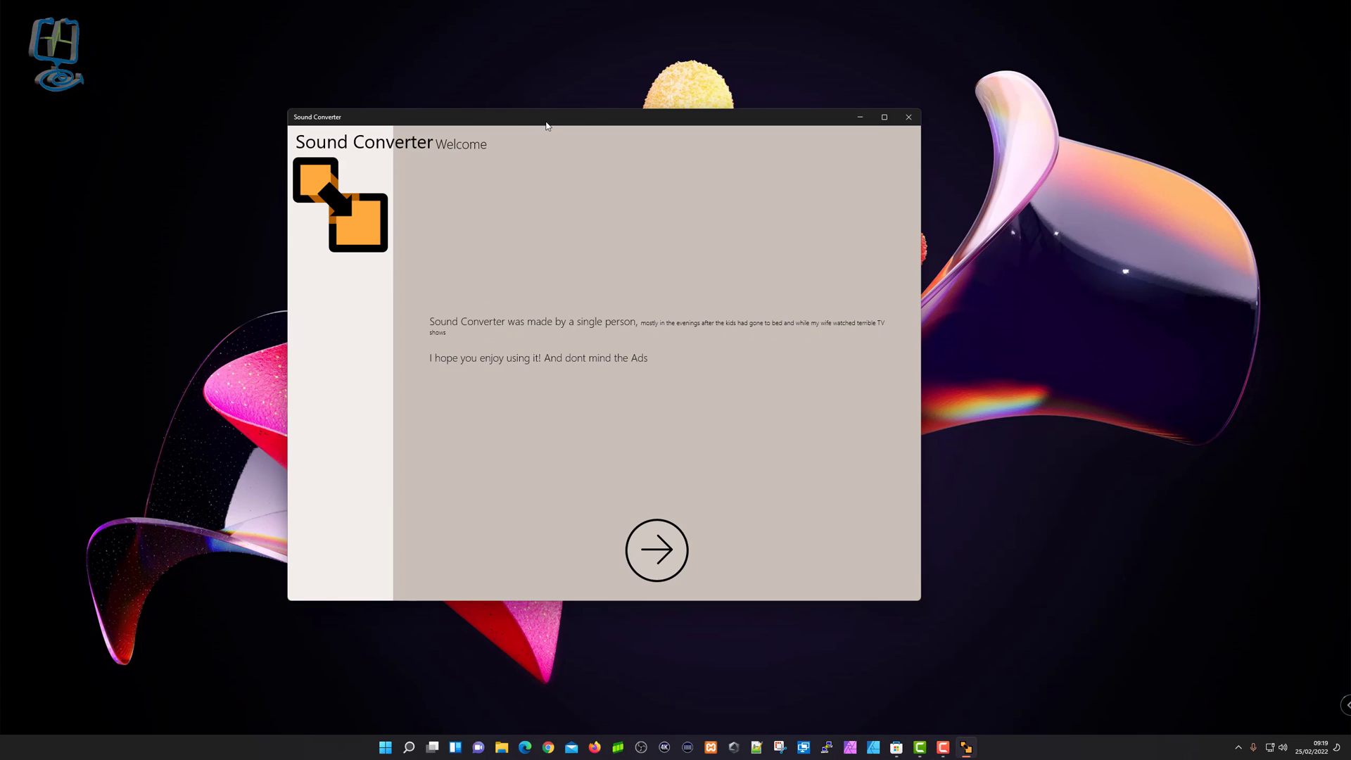
{"action": "left_click_drag", "start_coordinate": [599, 120], "coordinate": [478, 116]}
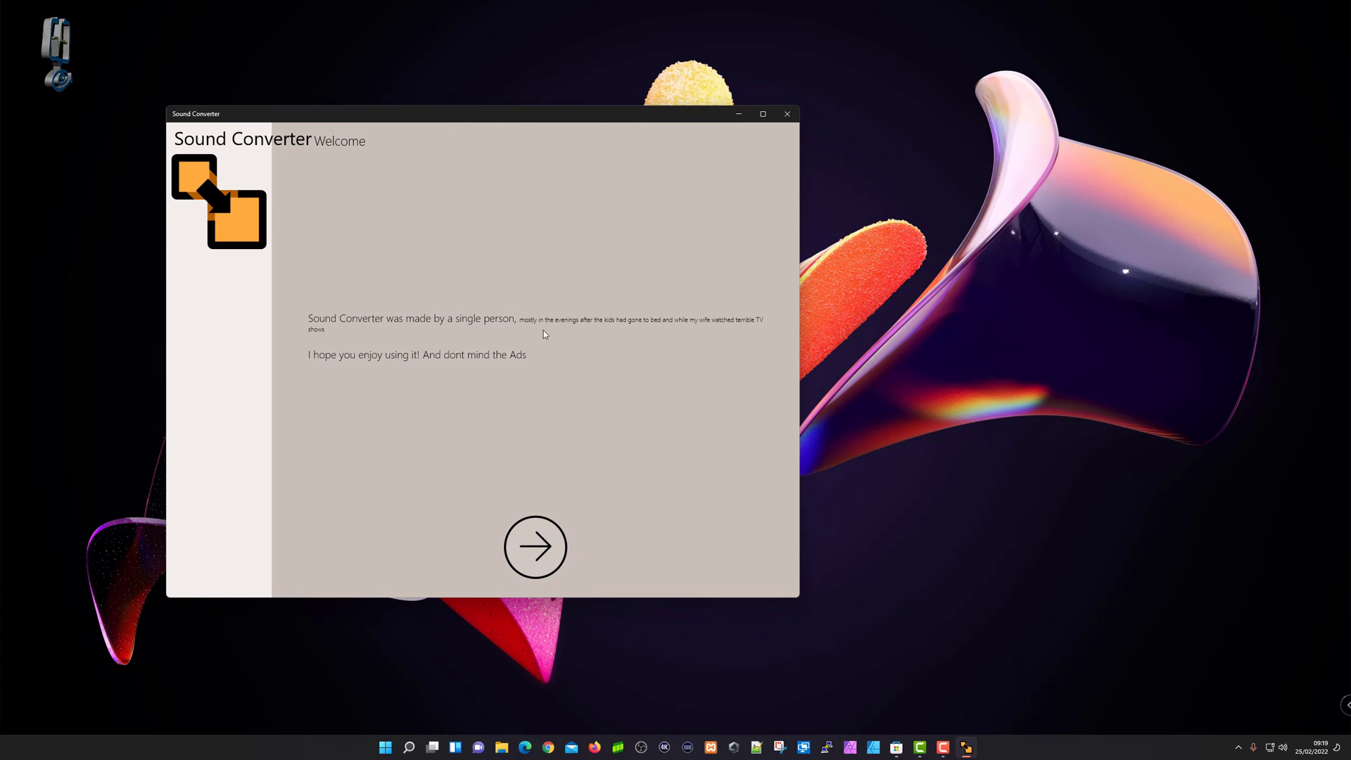
{"action": "left_click_drag", "start_coordinate": [513, 114], "coordinate": [653, 125]}
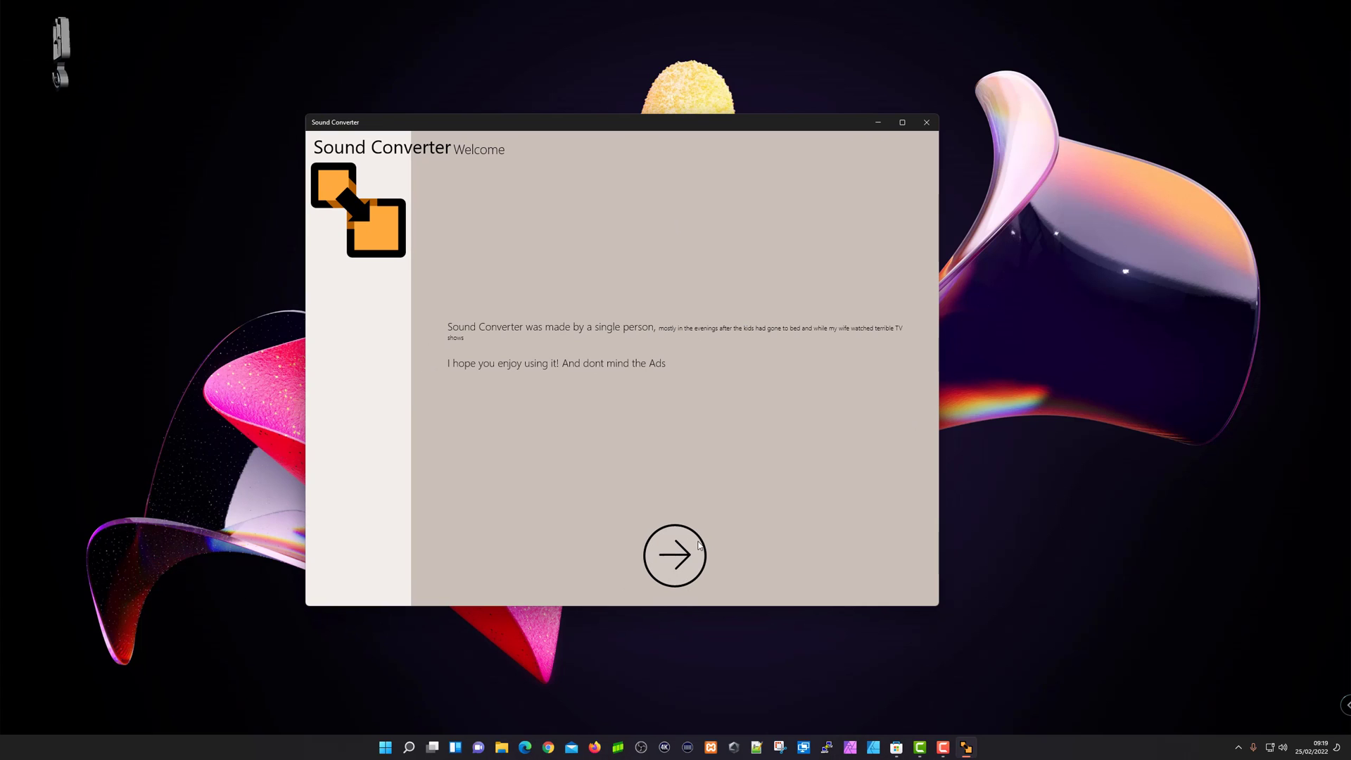
{"action": "left_click", "coordinate": [681, 559]}
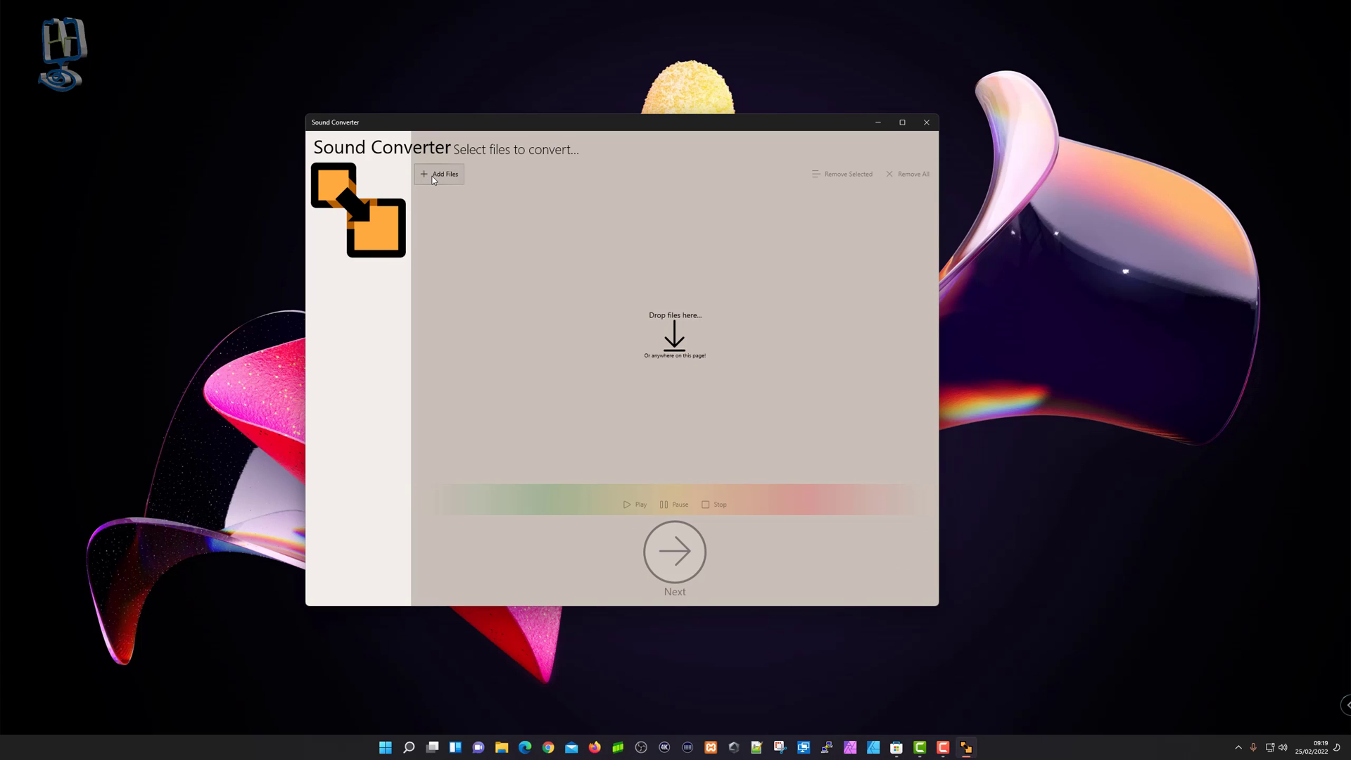
{"action": "left_click_drag", "start_coordinate": [639, 124], "coordinate": [547, 121]}
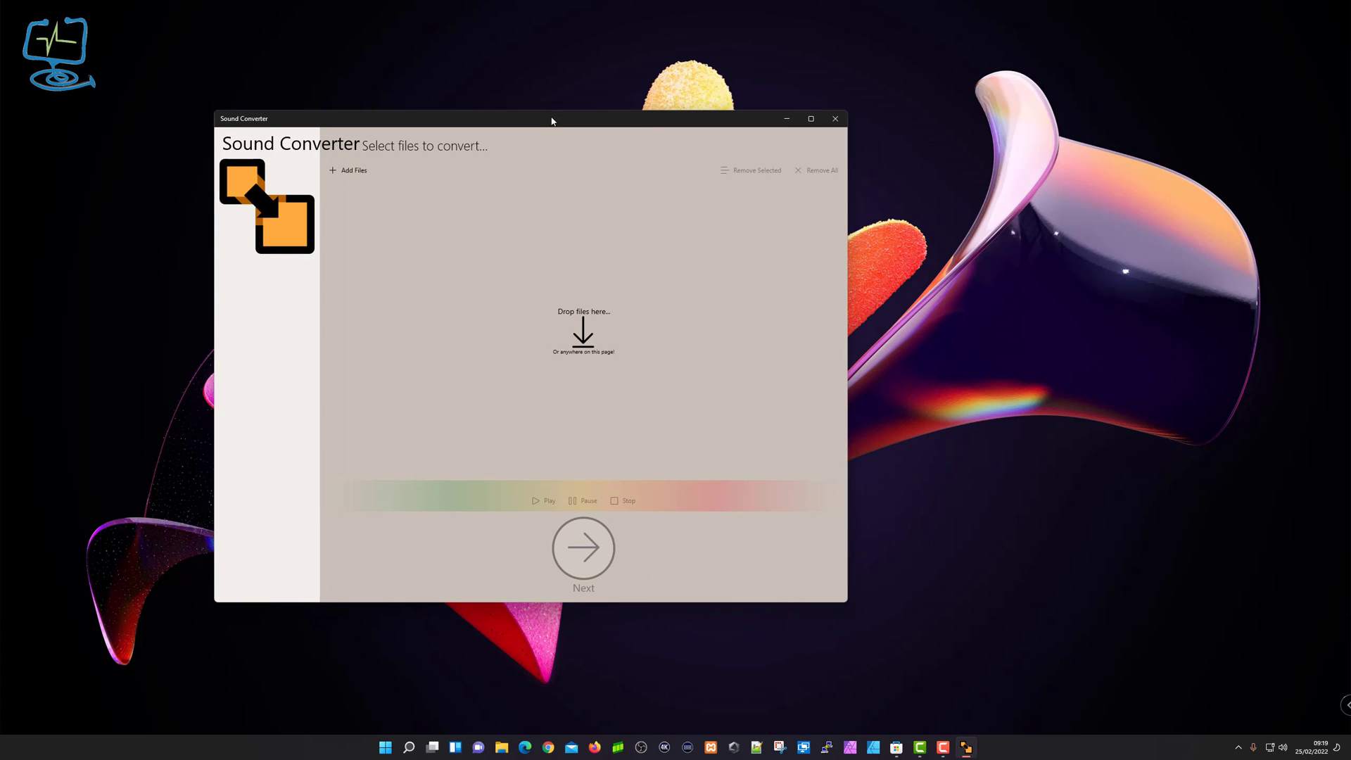
{"action": "left_click", "coordinate": [505, 748]}
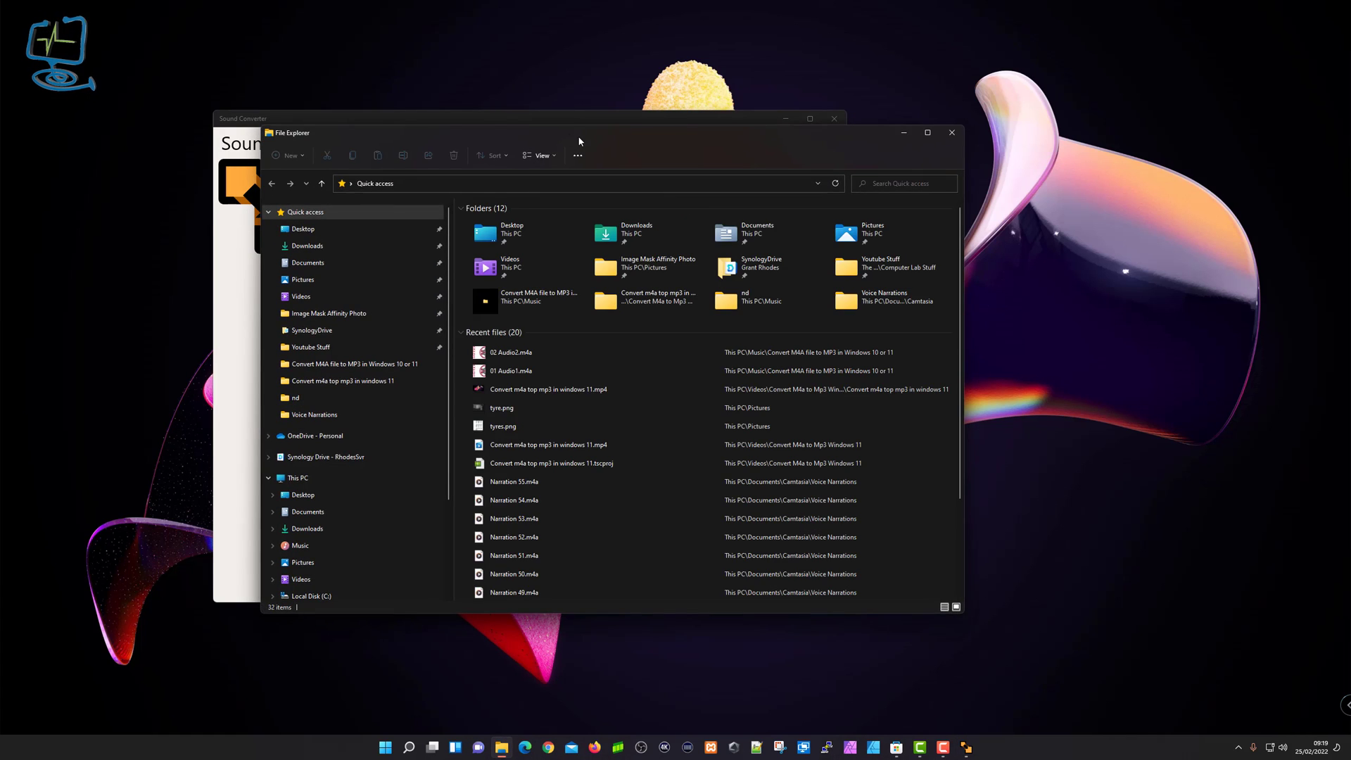
In File Explorer, open Music > Convert M4A file to MP3 in Windows 10 or 11
{"action": "left_click_drag", "start_coordinate": [583, 125], "coordinate": [854, 119]}
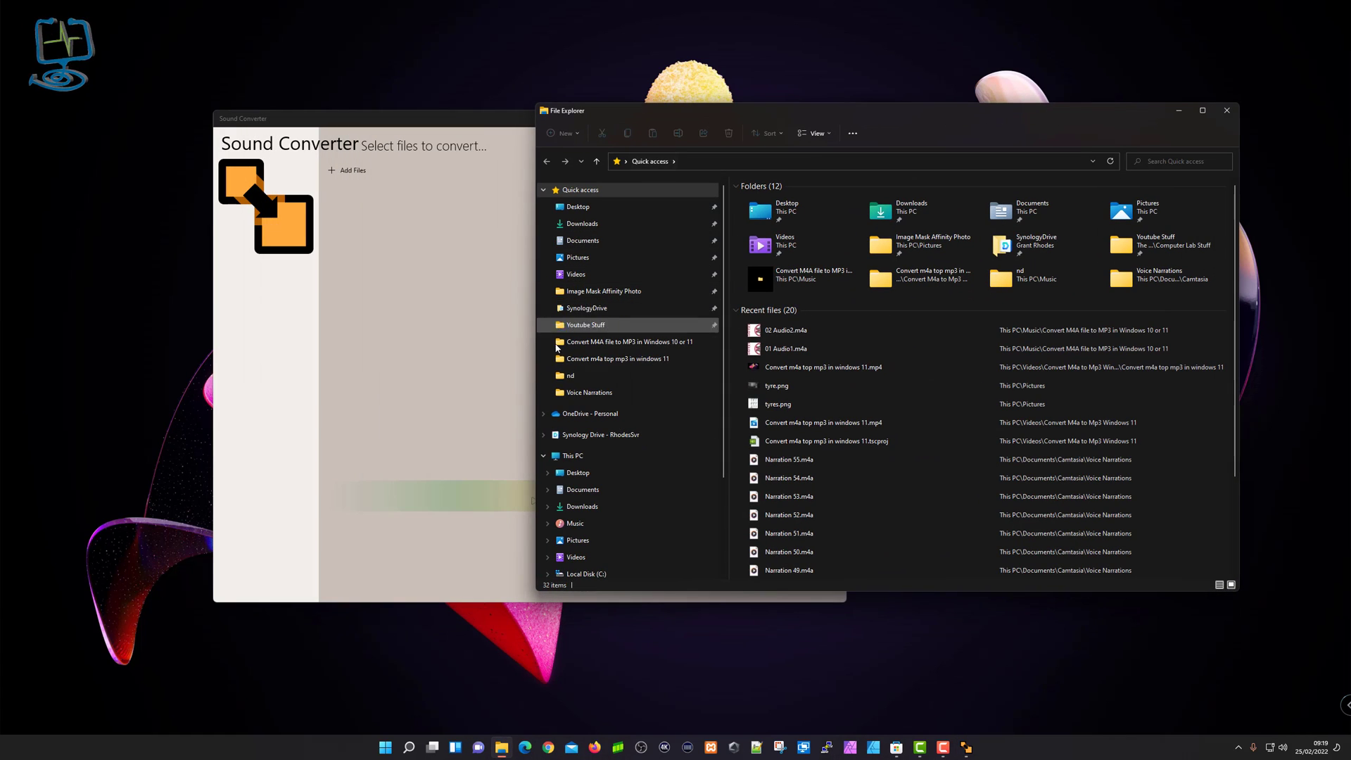
{"action": "left_click", "coordinate": [581, 527]}
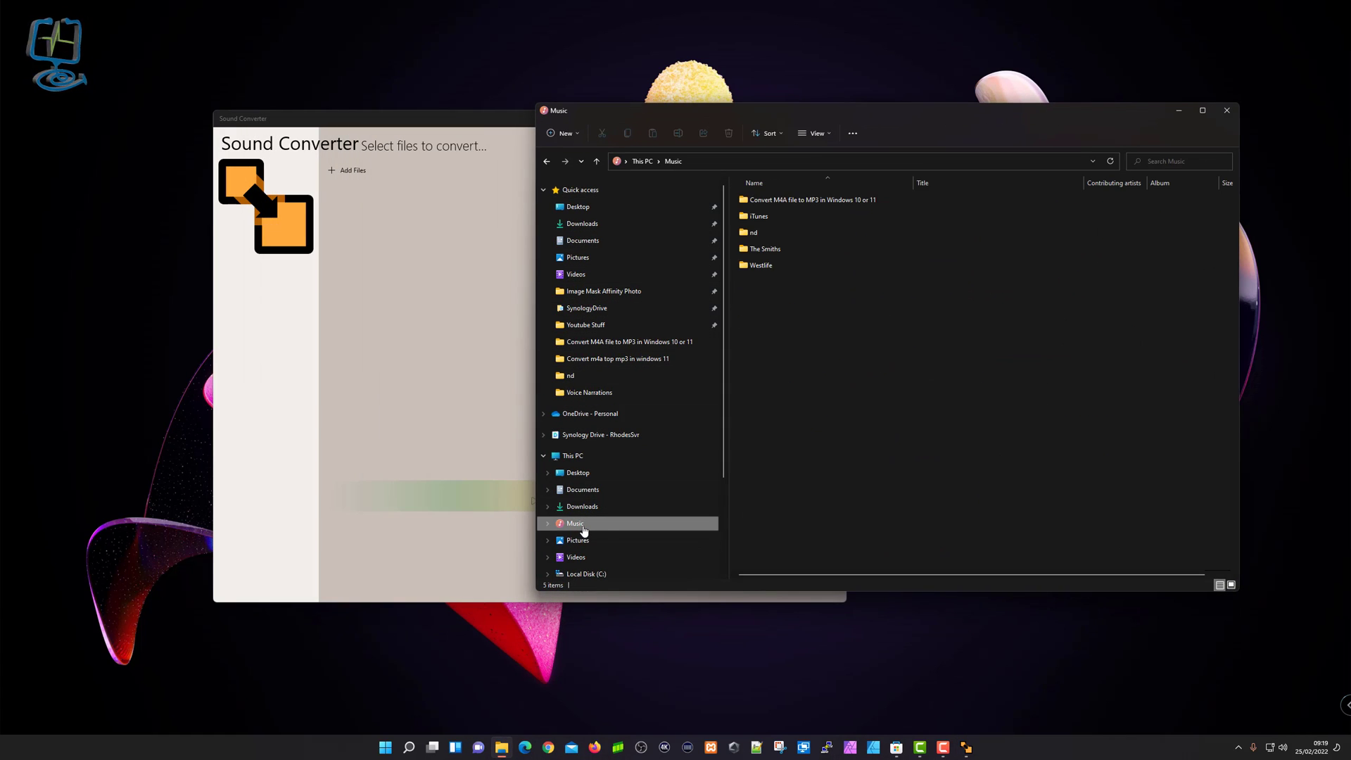
{"action": "double_click", "coordinate": [781, 199]}
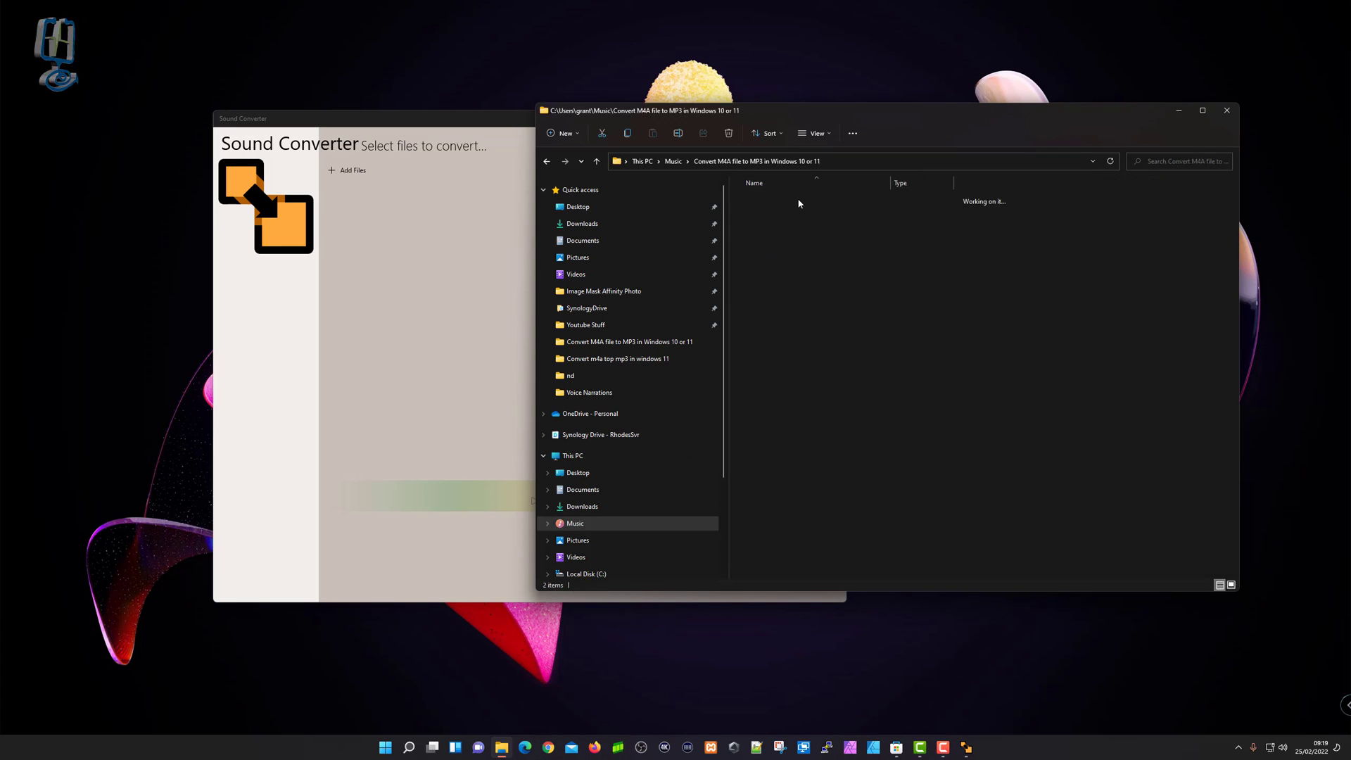
{"action": "left_click", "coordinate": [785, 213]}
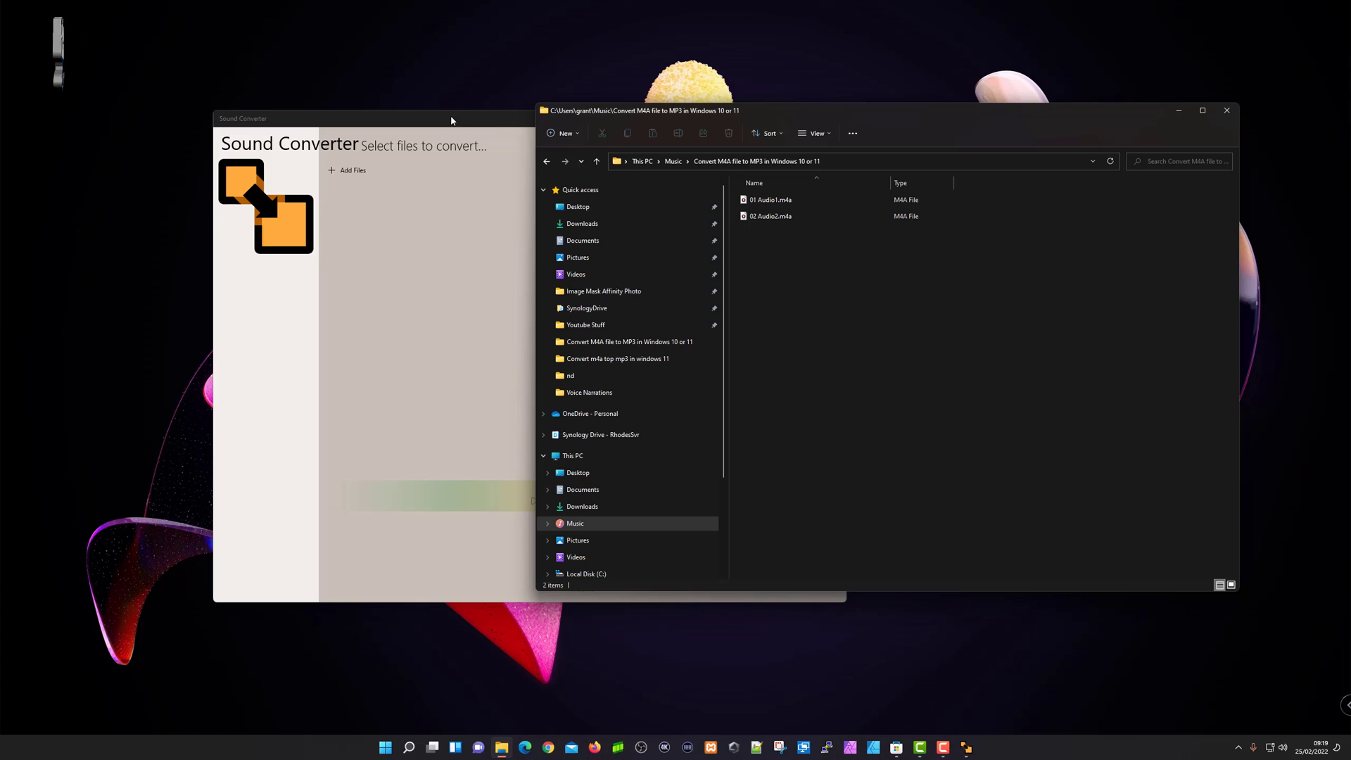
Snap Sound Converter to the right half and File Explorer to the left half
{"action": "left_click_drag", "start_coordinate": [877, 112], "coordinate": [513, 119]}
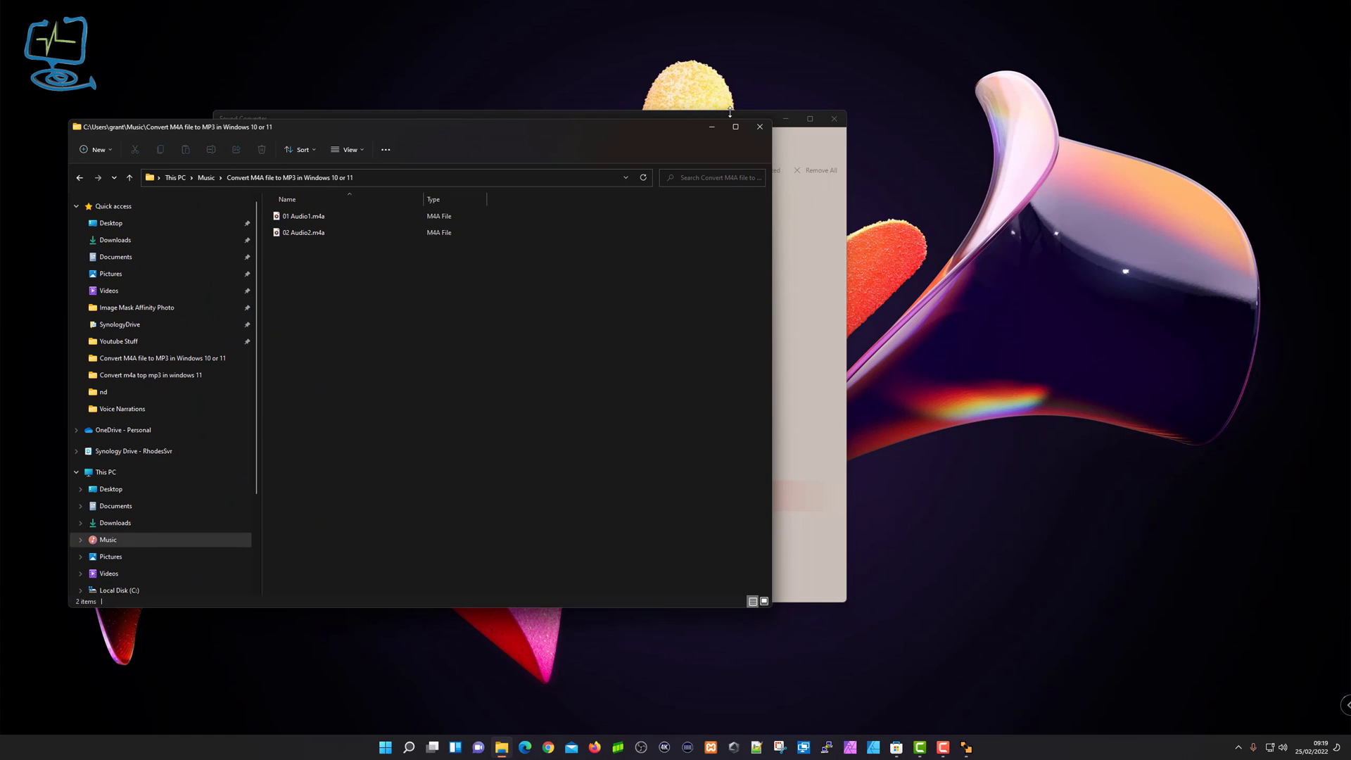
{"action": "left_click_drag", "start_coordinate": [769, 118], "coordinate": [1064, 108]}
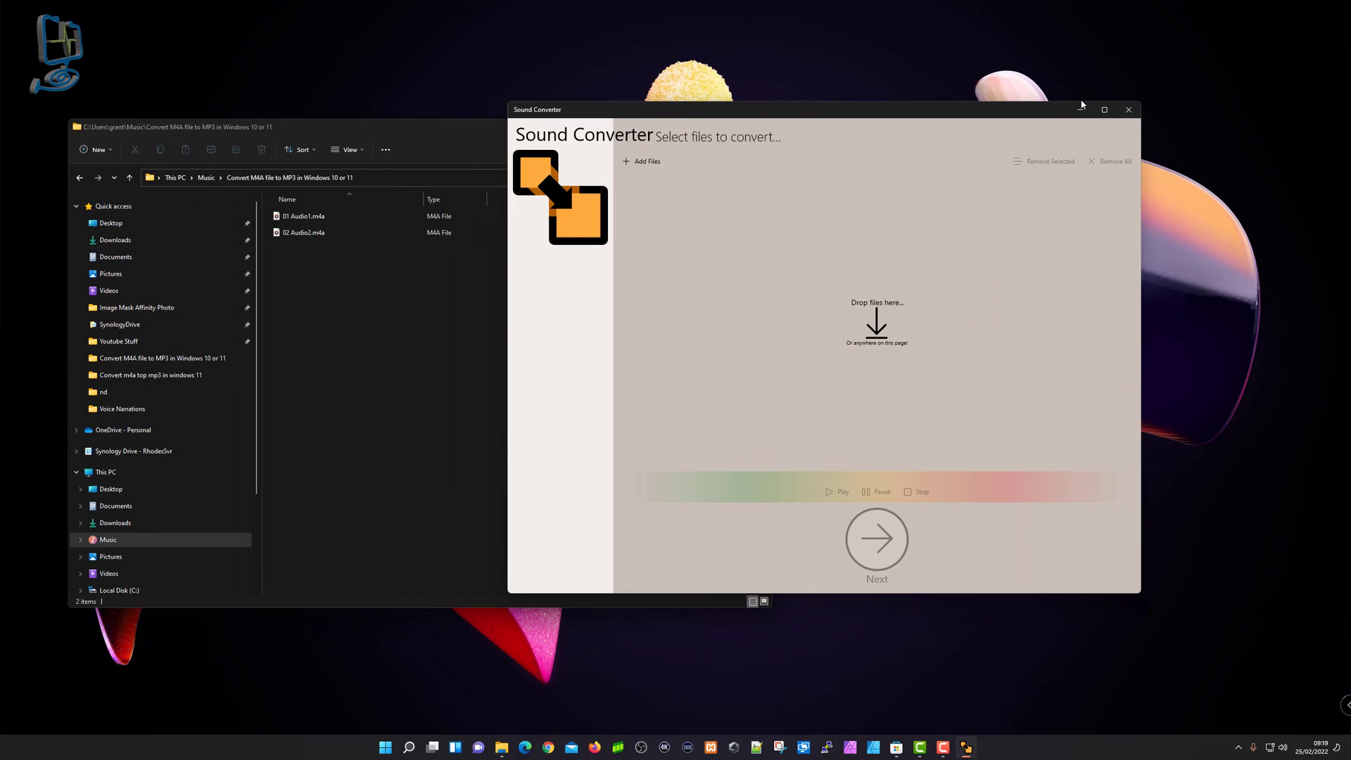
{"action": "mouse_move", "coordinate": [1105, 114]}
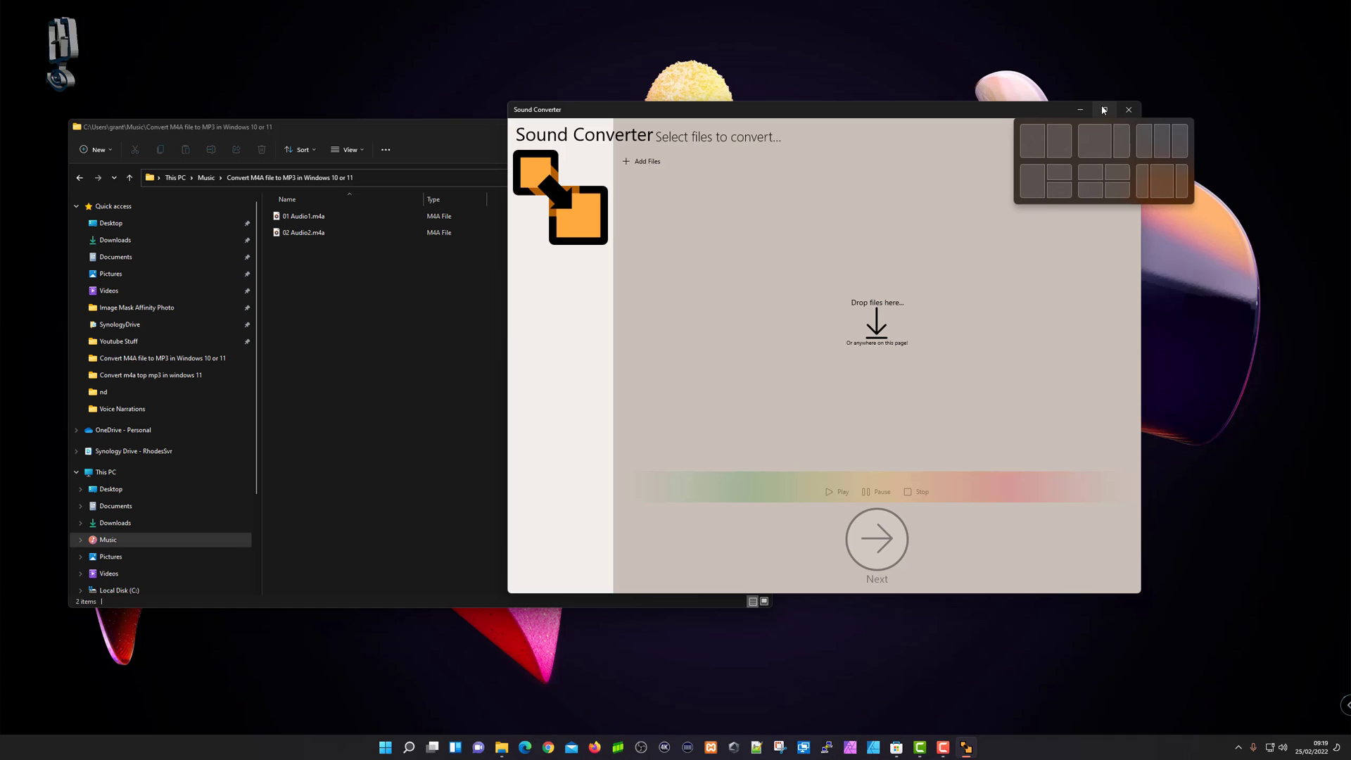
{"action": "left_click", "coordinate": [1058, 144]}
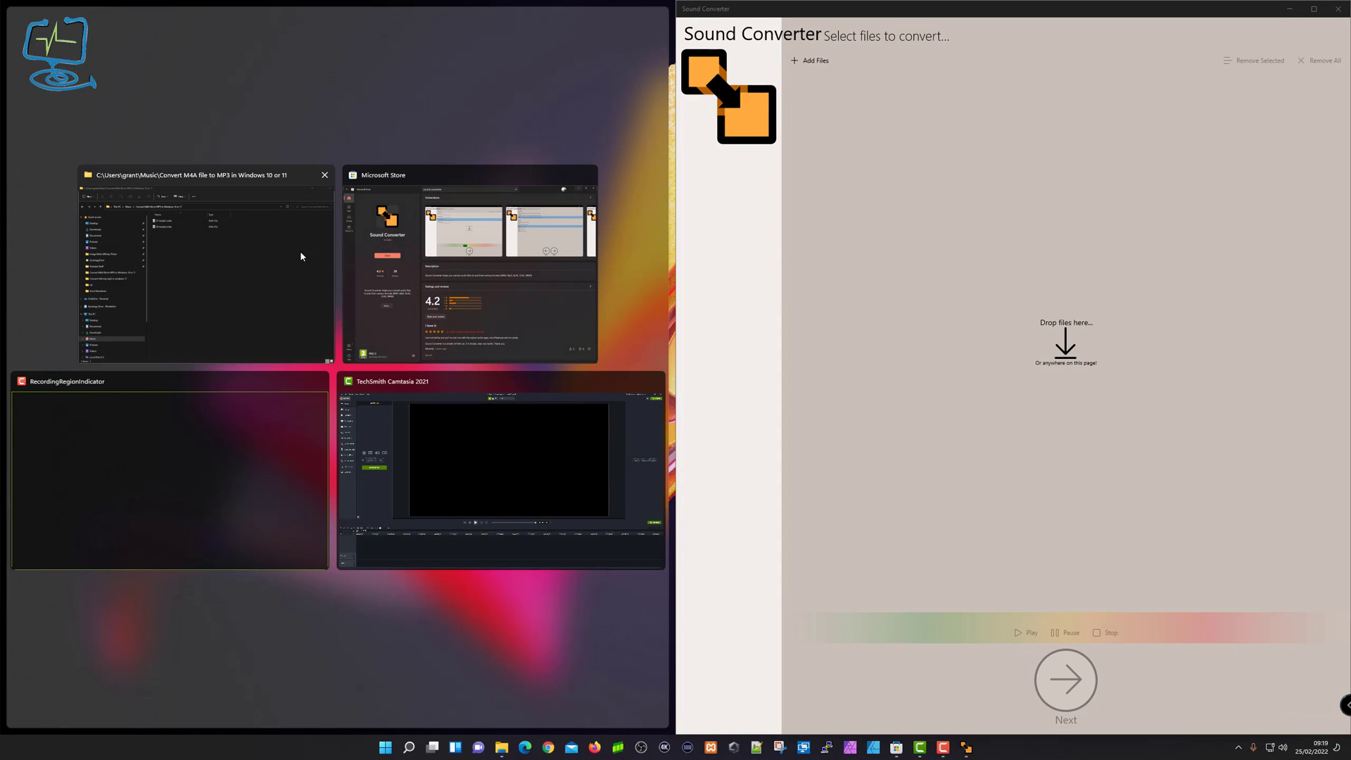
{"action": "left_click", "coordinate": [177, 196]}
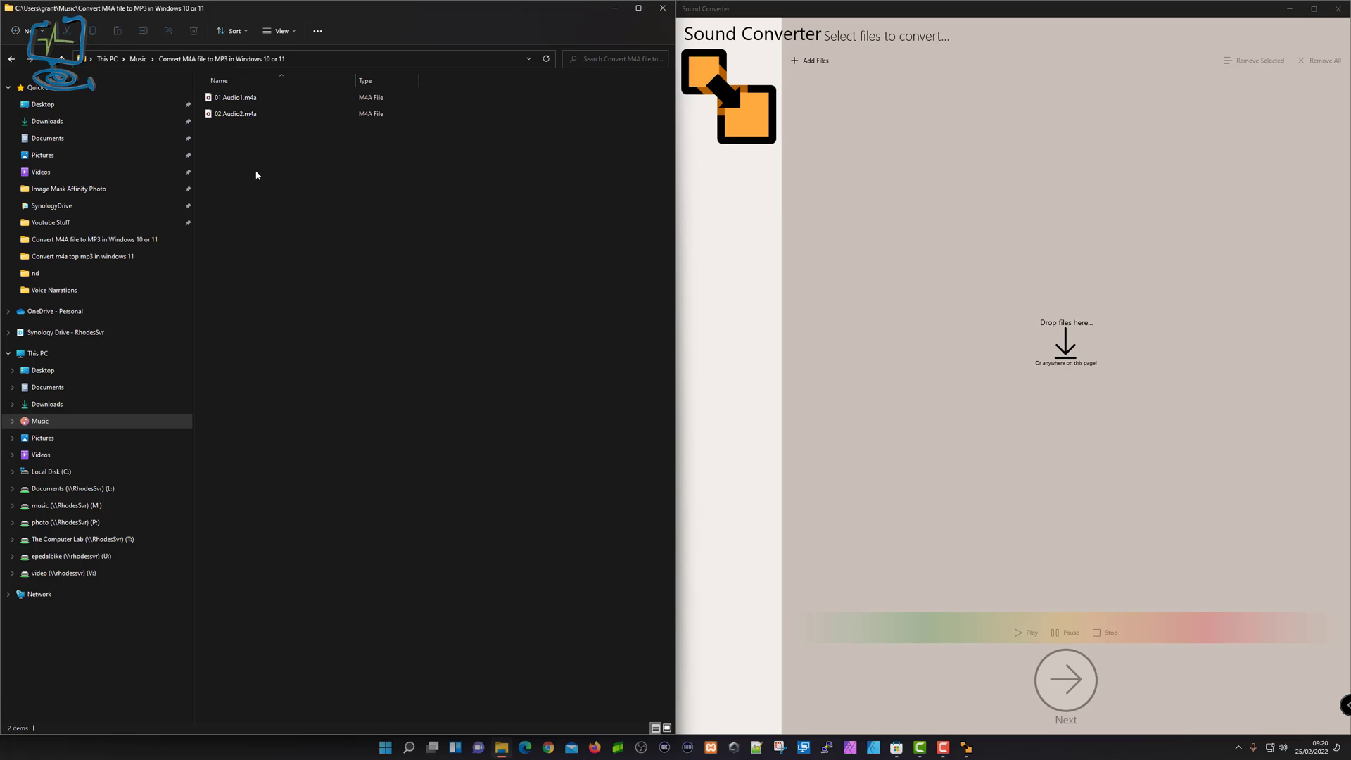
Select 01 Audio1.m4a and 02 Audio2.m4a in Explorer and drop them into Sound Converter's list
{"action": "left_click", "coordinate": [243, 99]}
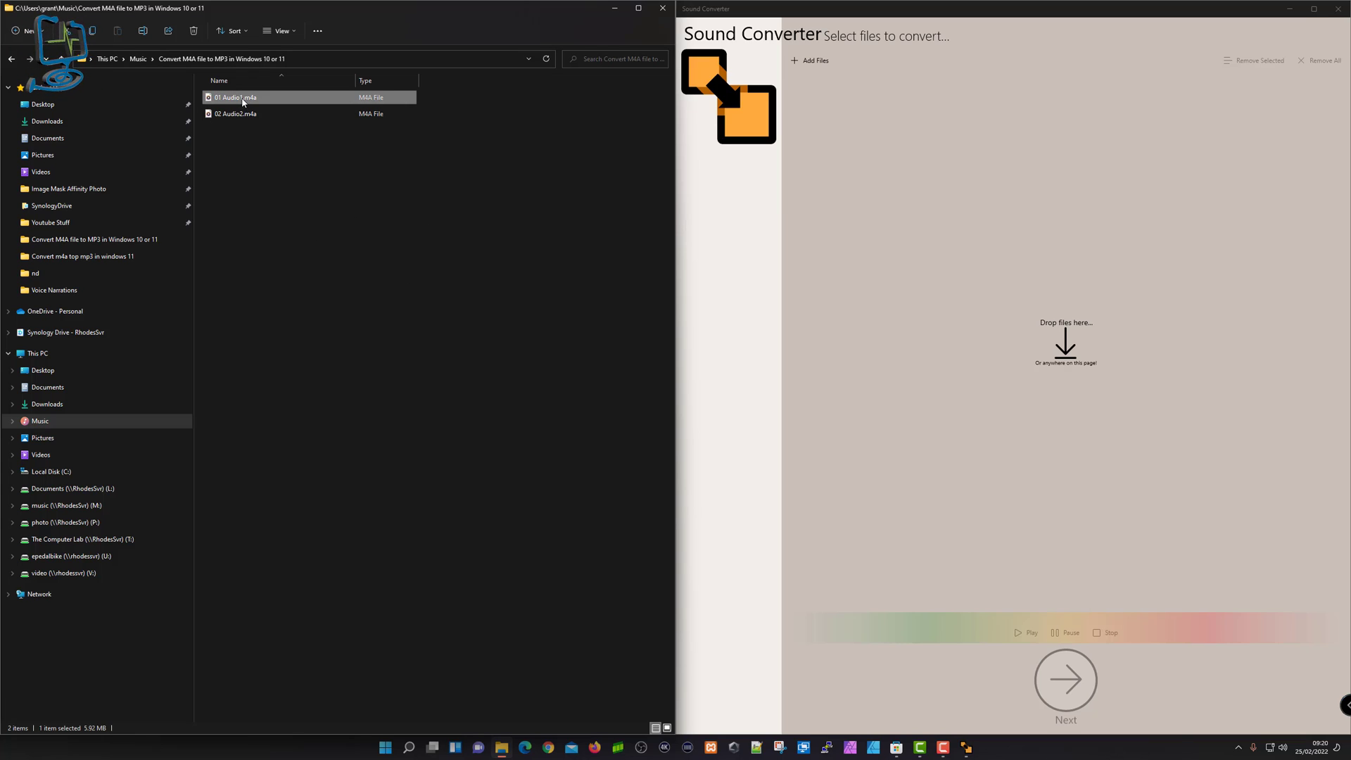
{"action": "left_click", "coordinate": [244, 114], "text": "shift"}
{"action": "left_click_drag", "start_coordinate": [244, 114], "coordinate": [285, 114]}
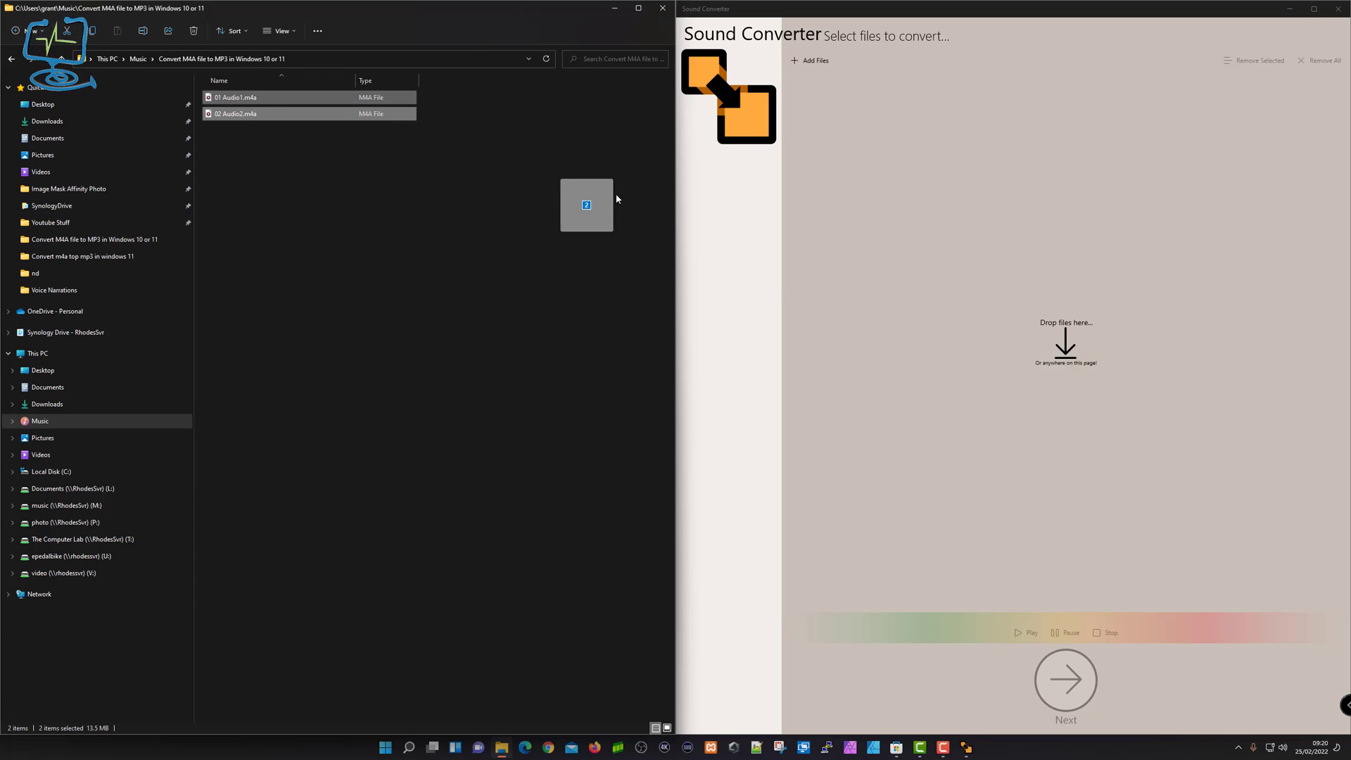
{"action": "left_click_drag", "start_coordinate": [672, 213], "coordinate": [1065, 313]}
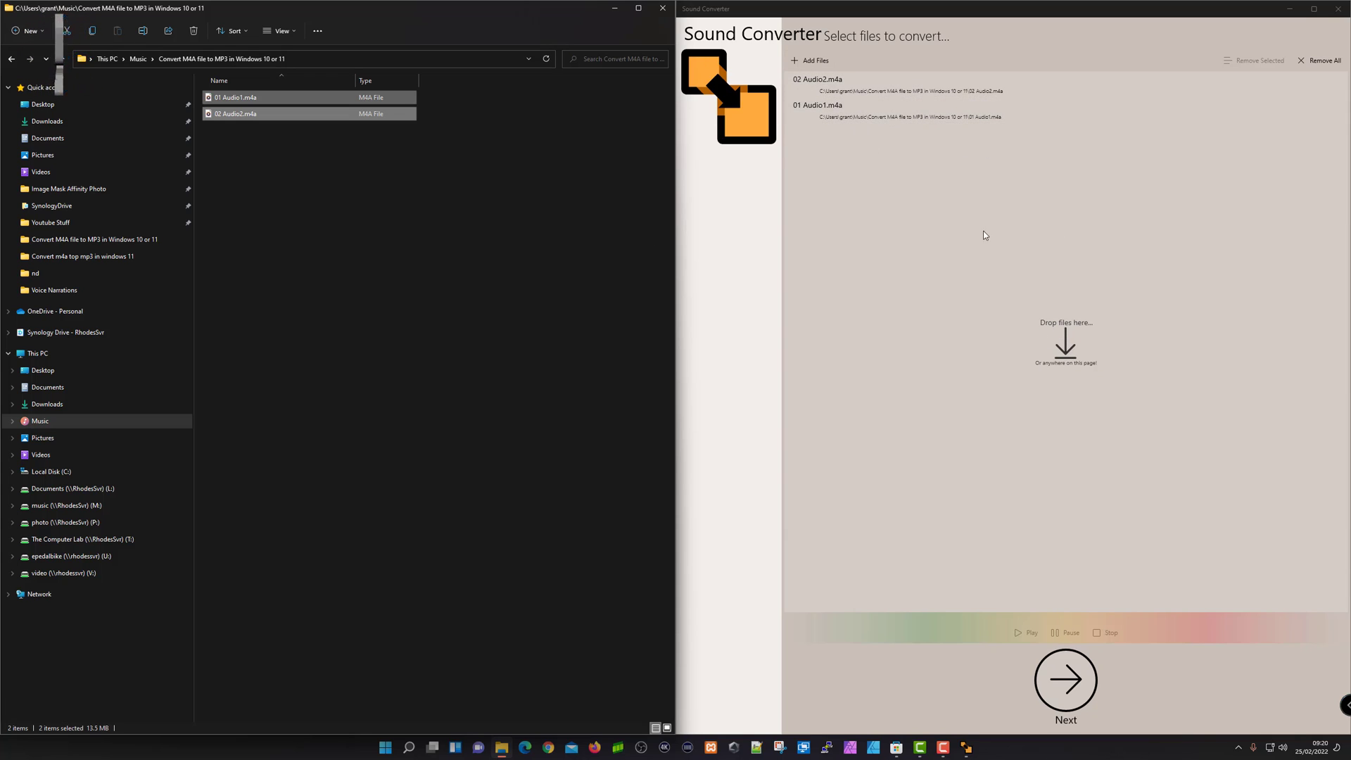
{"action": "left_click", "coordinate": [881, 108]}
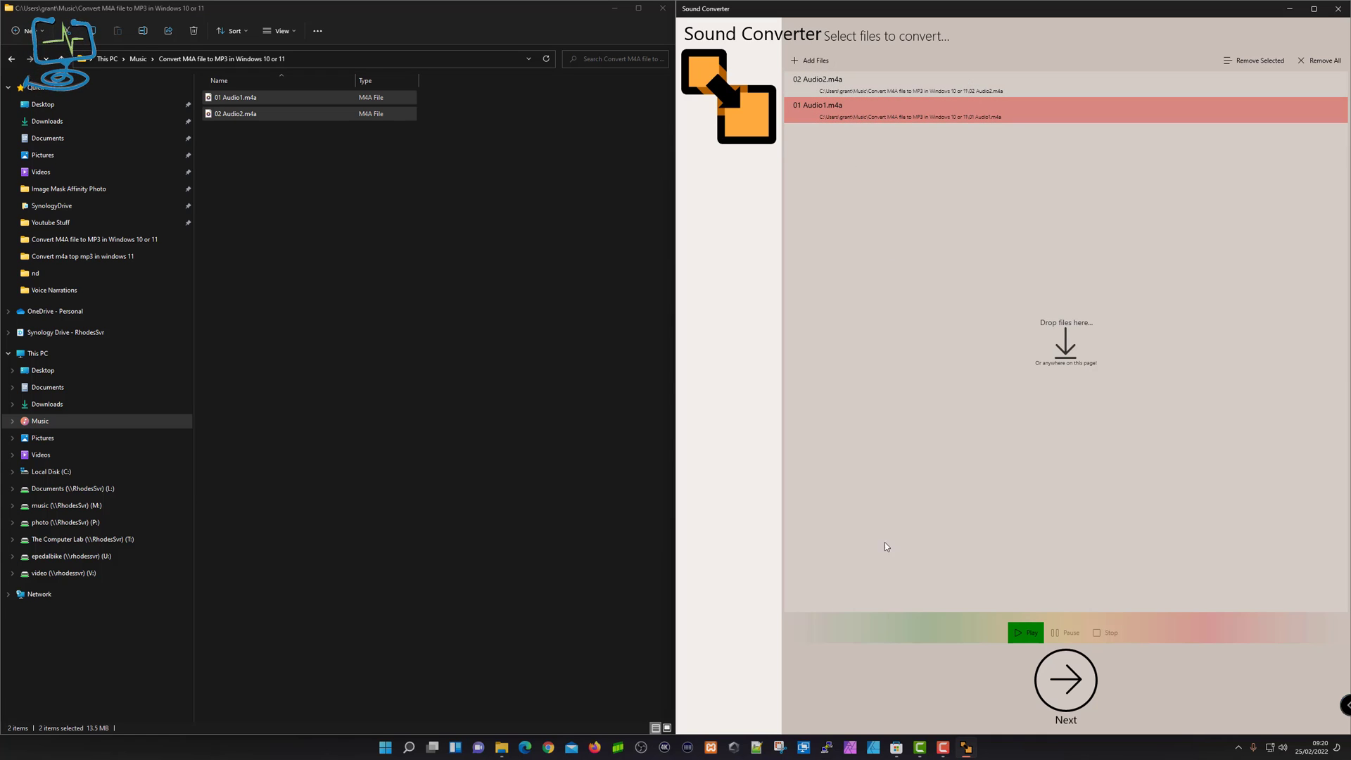
Advance to the output format page, leaving Medium quality and Mp3 encoding selected
{"action": "left_click", "coordinate": [1066, 680]}
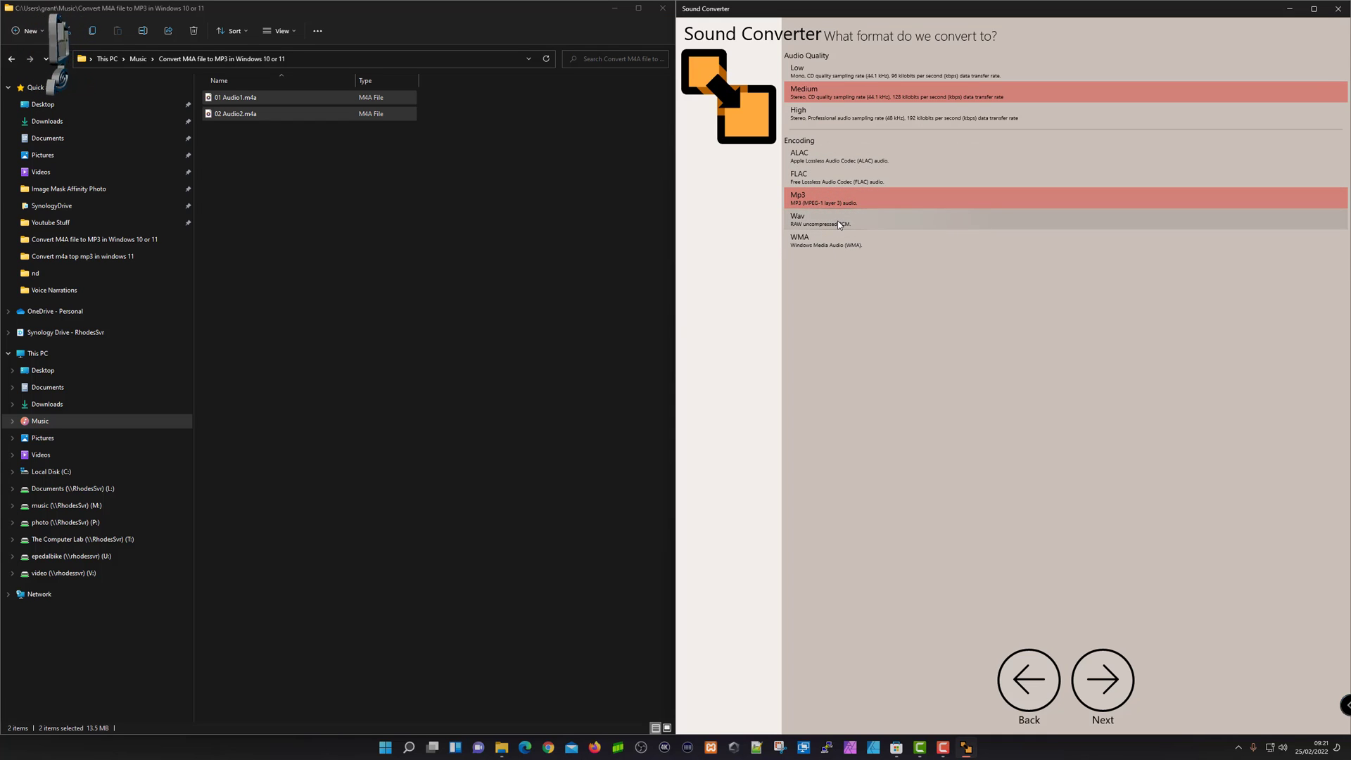
Browse for a different output folder and navigate to Music in the folder picker
{"action": "left_click", "coordinate": [1108, 691]}
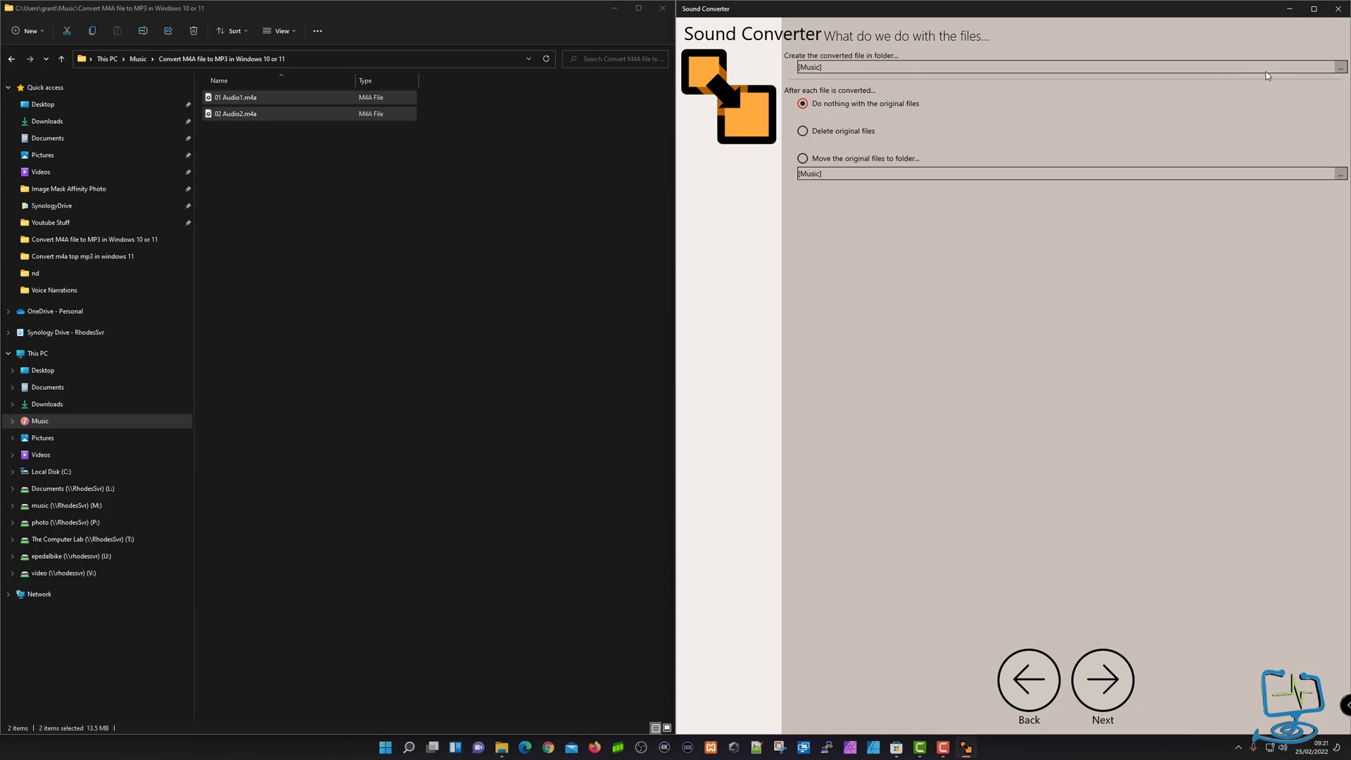
{"action": "left_click", "coordinate": [1341, 69]}
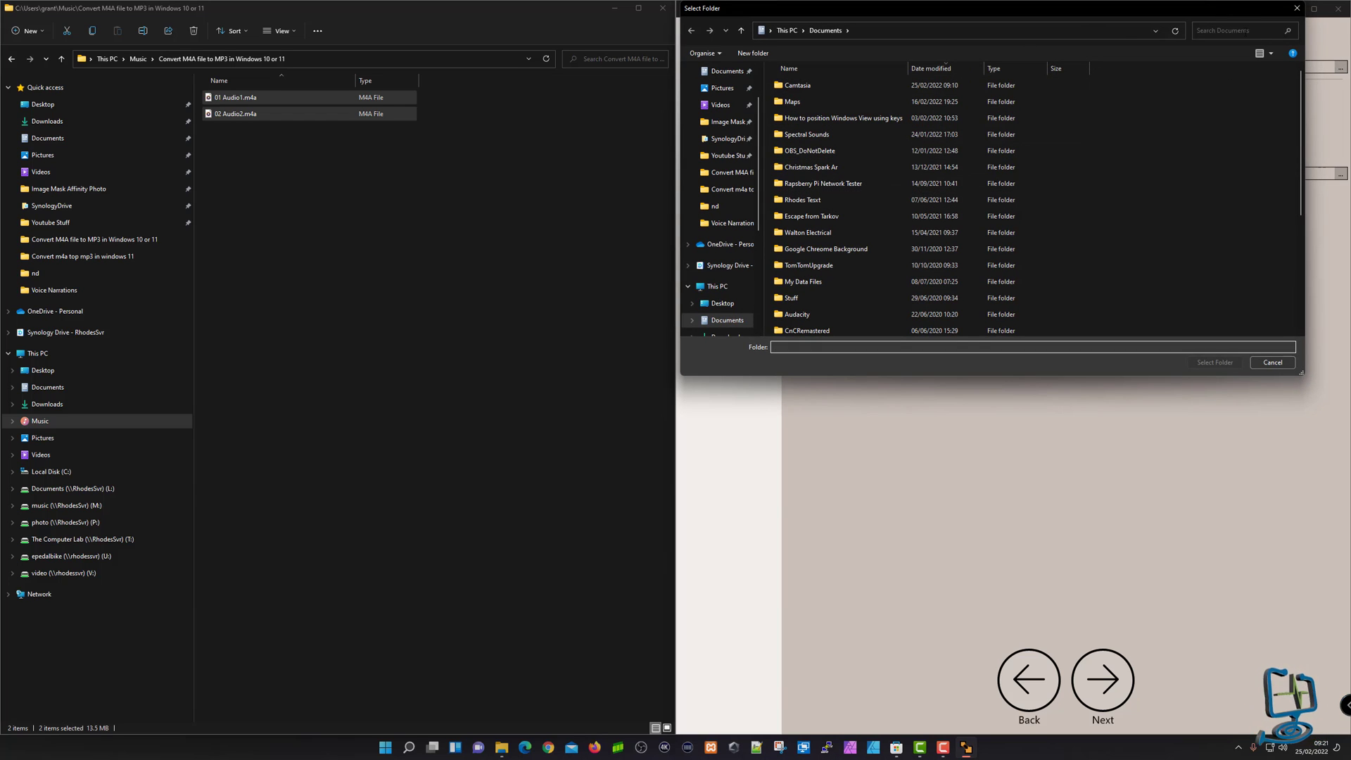
{"action": "left_click_drag", "start_coordinate": [1240, 10], "coordinate": [1239, 116]}
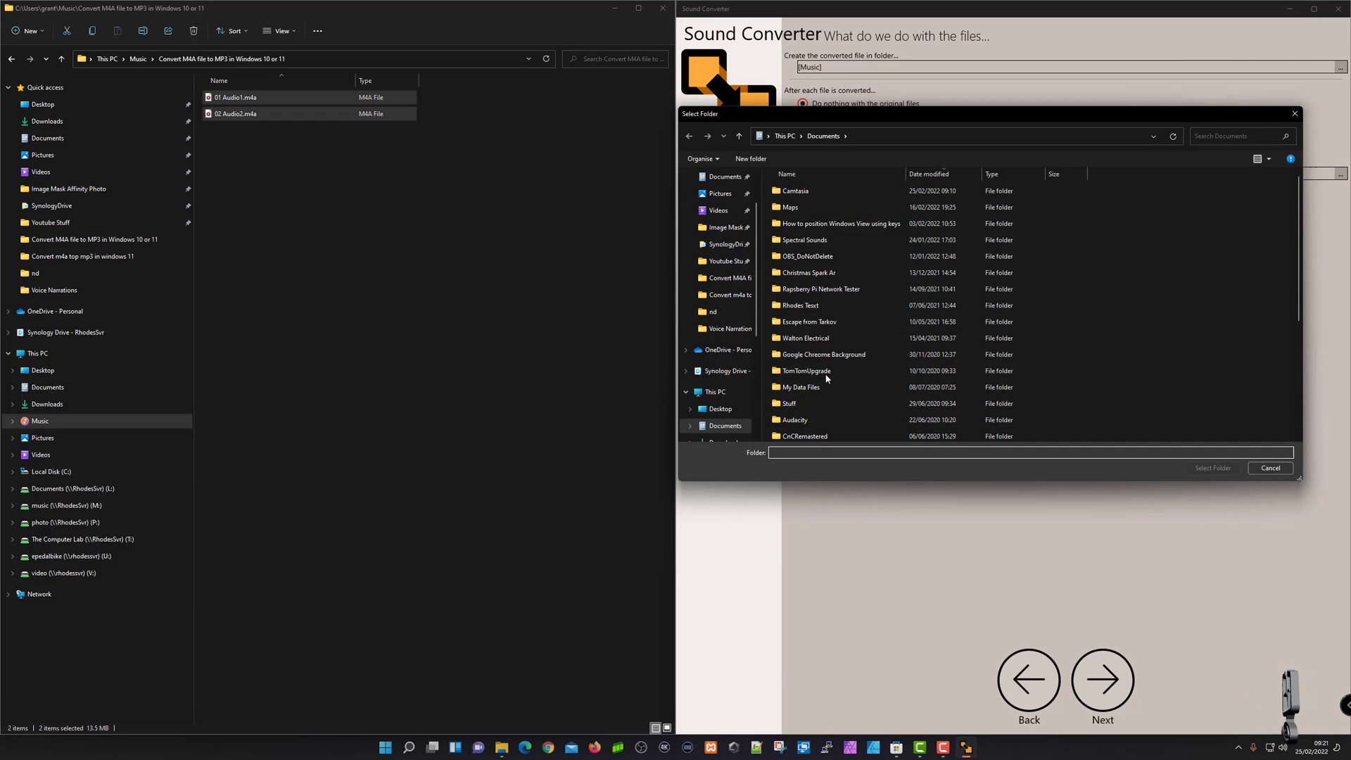
{"action": "scroll", "coordinate": [717, 394], "scroll_direction": "down", "scroll_amount": 2}
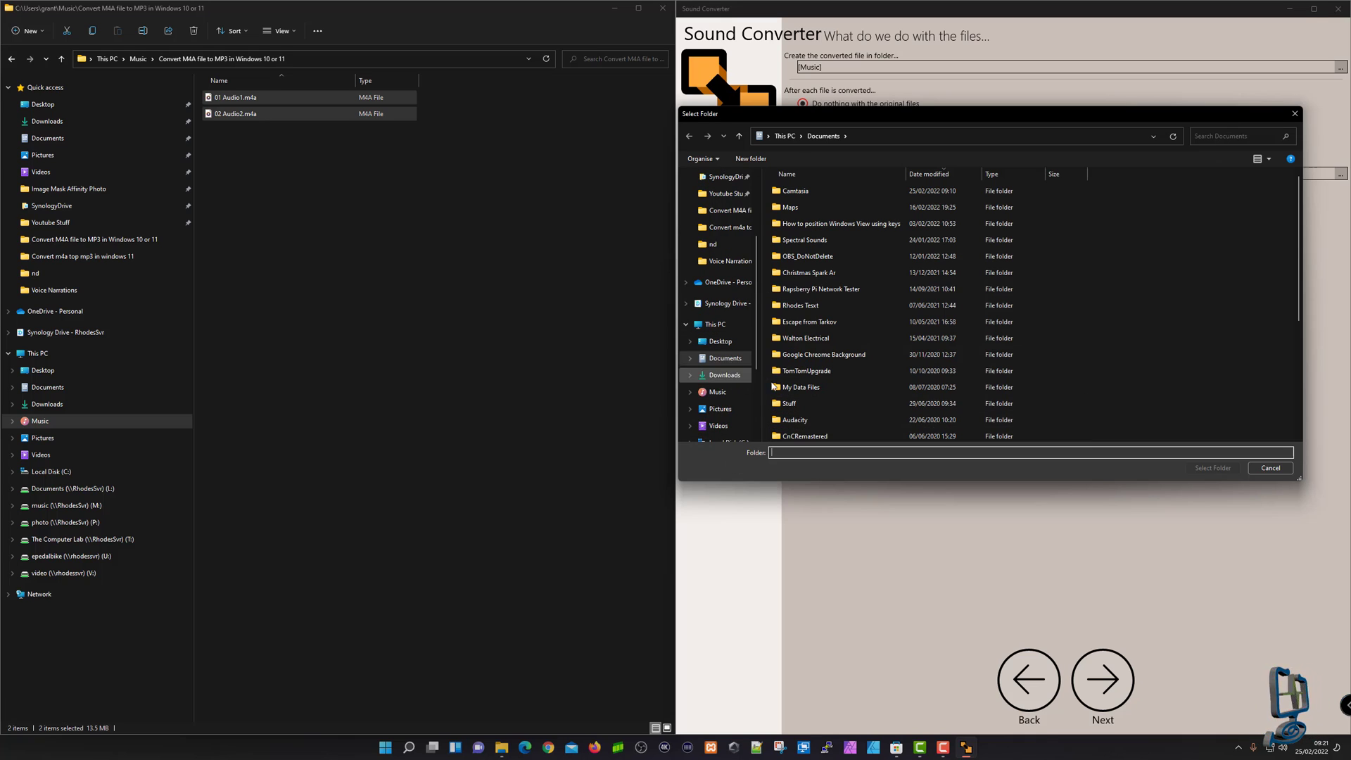
{"action": "left_click", "coordinate": [717, 394]}
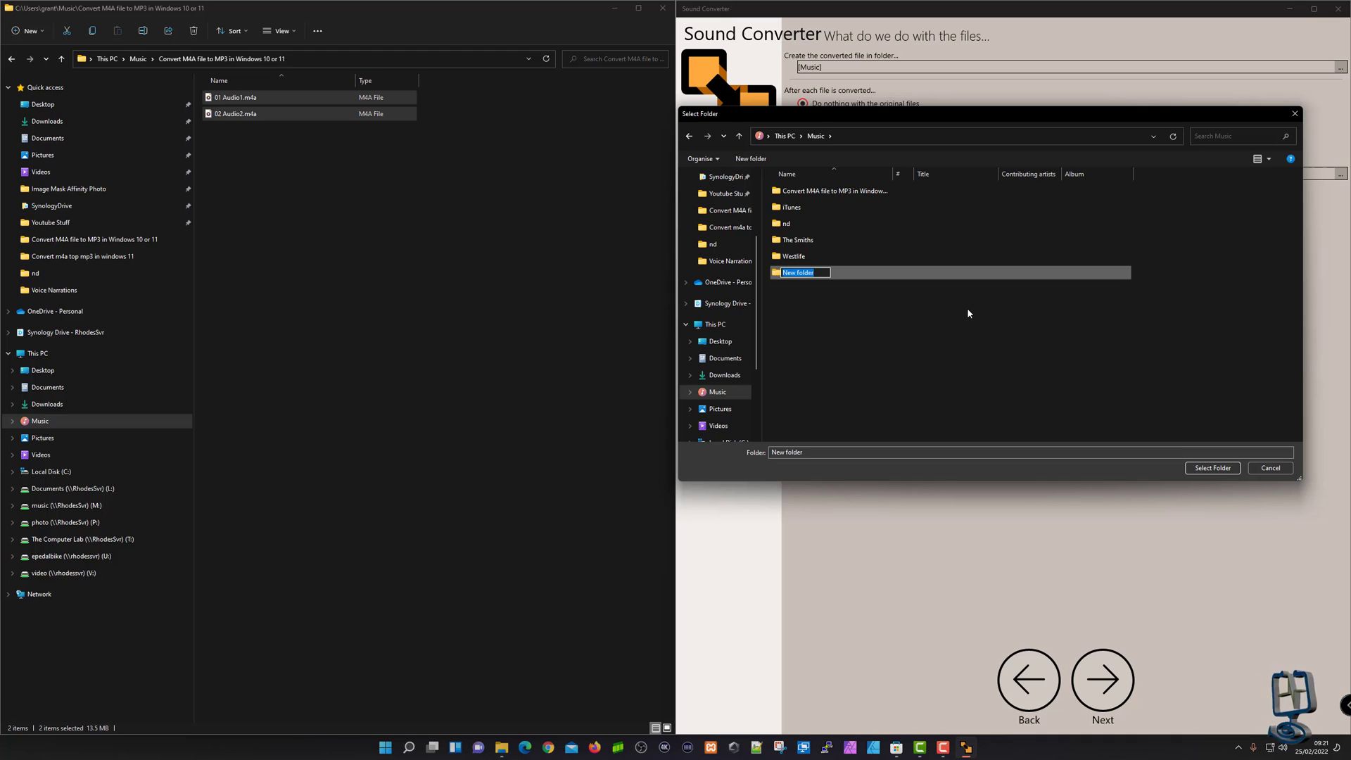
Create and open a new folder named 'Converted from M4A to MP3'
{"action": "type", "text": "Convee"}
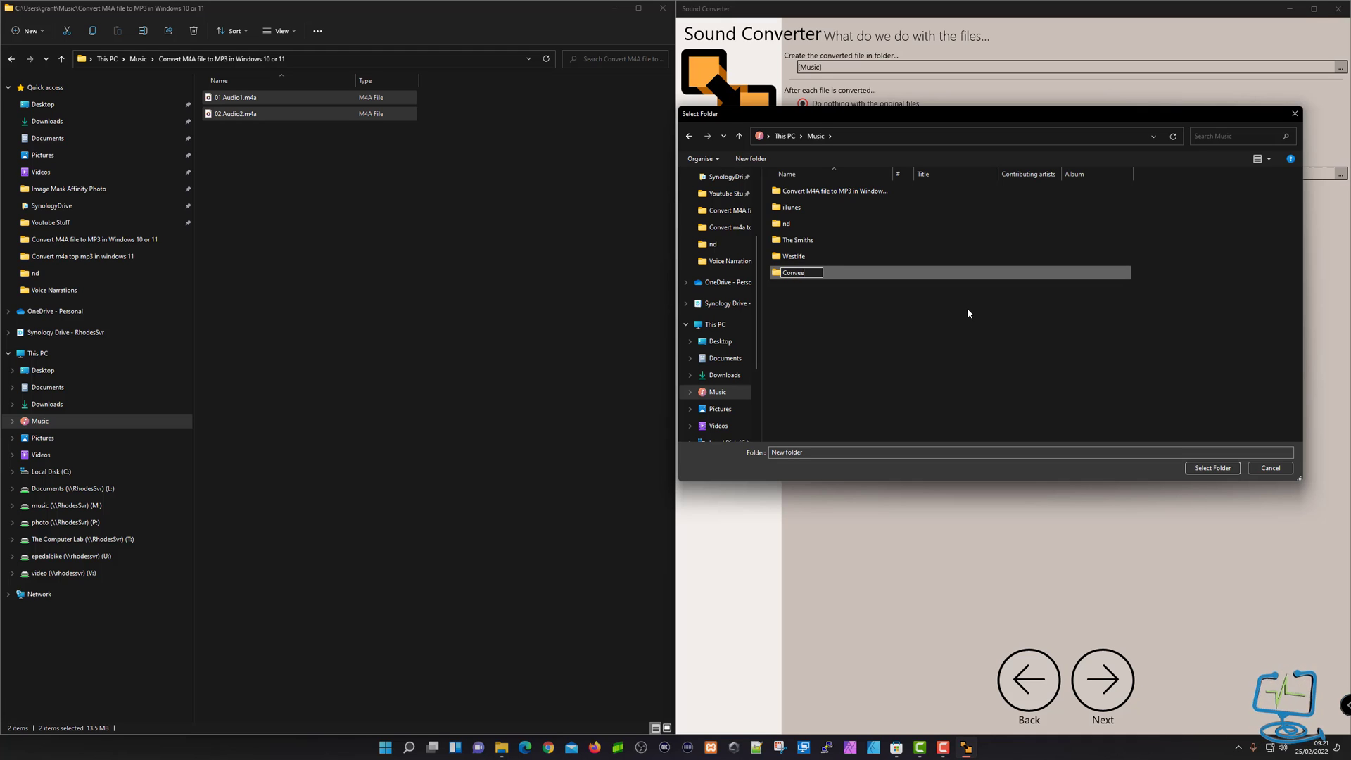
{"action": "key", "text": "BackSpace"}
{"action": "type", "text": "rted from"}
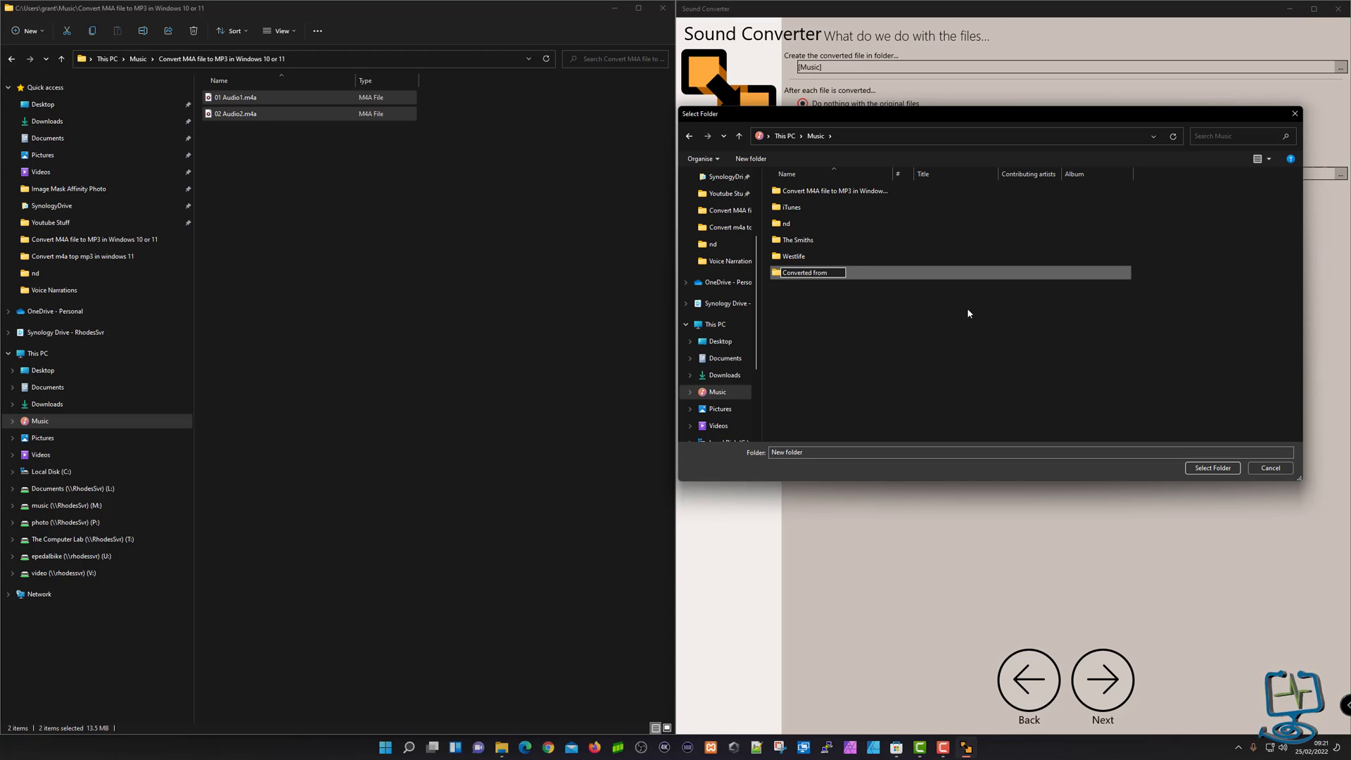
{"action": "type", "text": " M4a"}
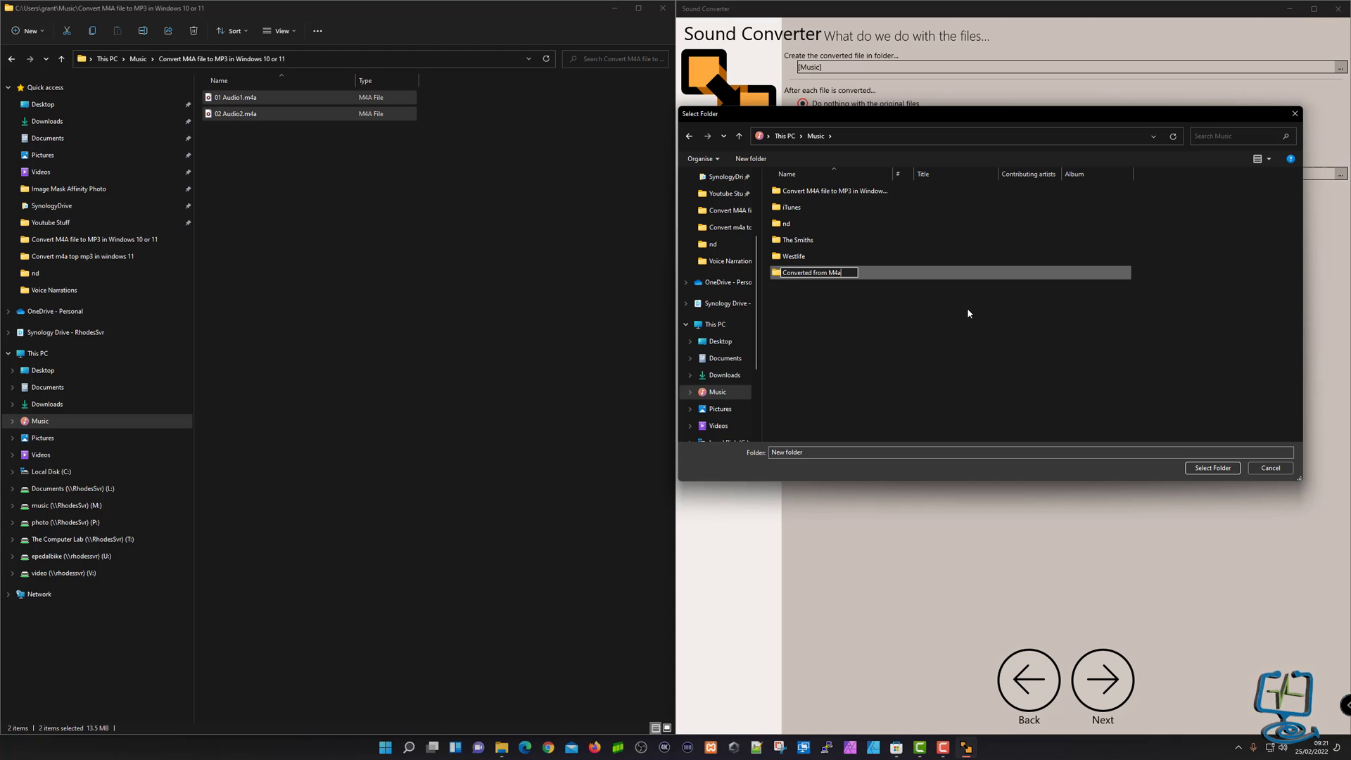
{"action": "type", "text": " to MP"}
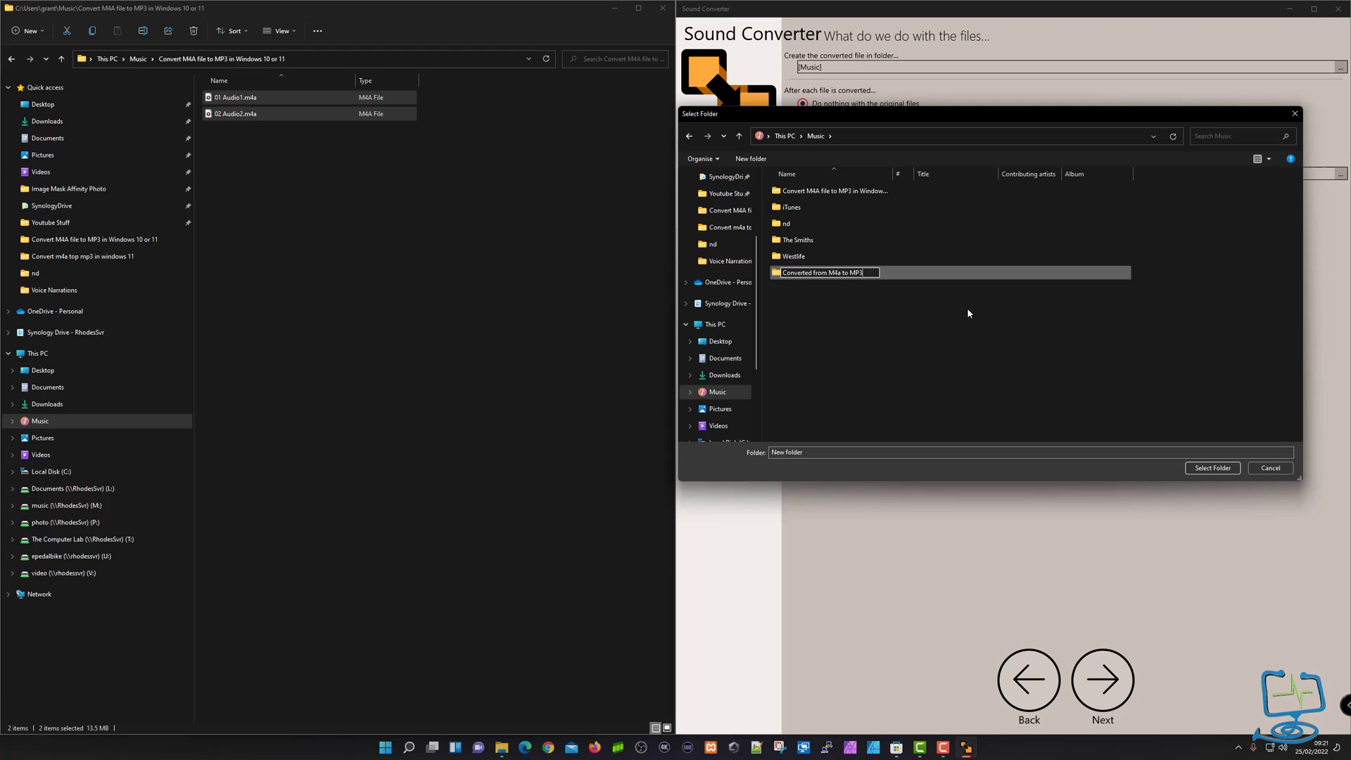
{"action": "type", "text": "3"}
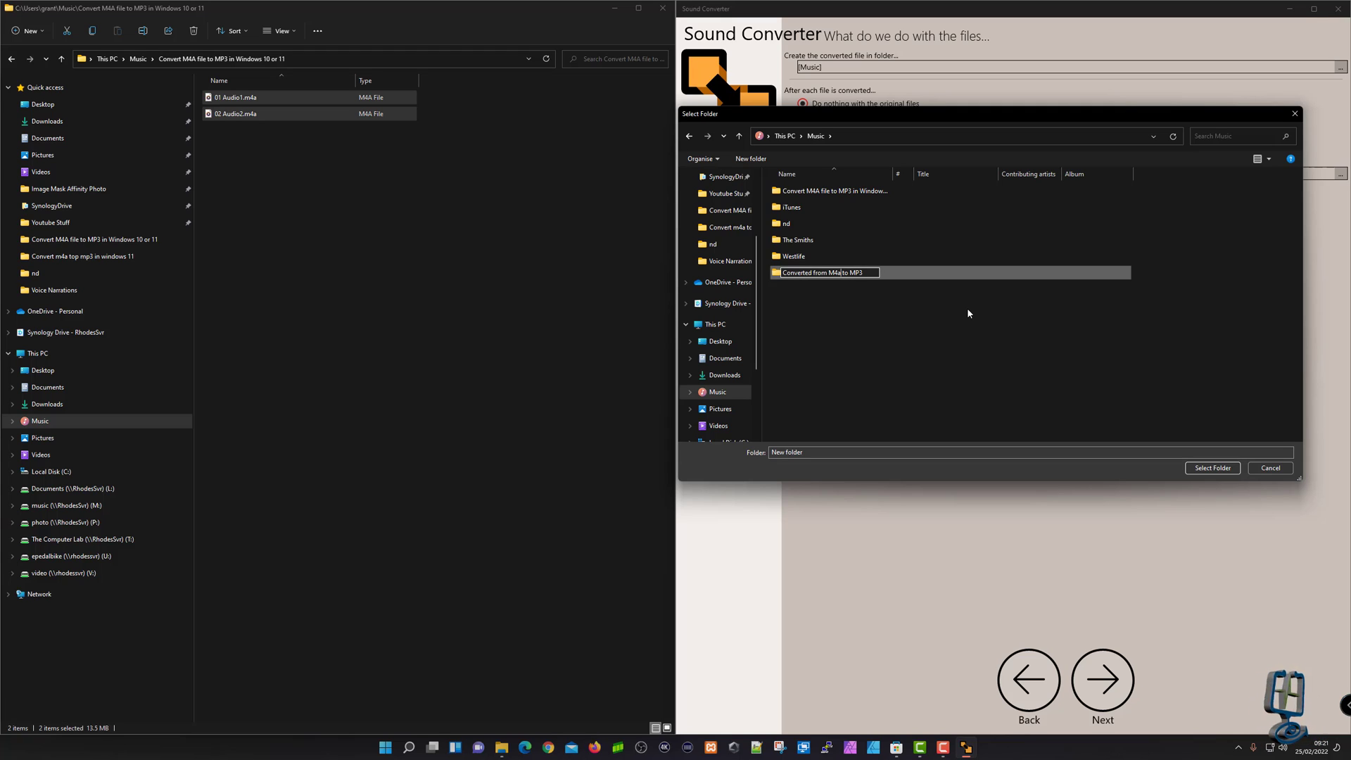
{"action": "key", "text": "Left"}
{"action": "key", "text": "Left"}
{"action": "key", "text": "Left"}
{"action": "key", "text": "Left"}
{"action": "key", "text": "Left"}
{"action": "key", "text": "Left"}
{"action": "key", "text": "Left"}
{"action": "key", "text": "BackSpace"}
{"action": "type", "text": "A"}
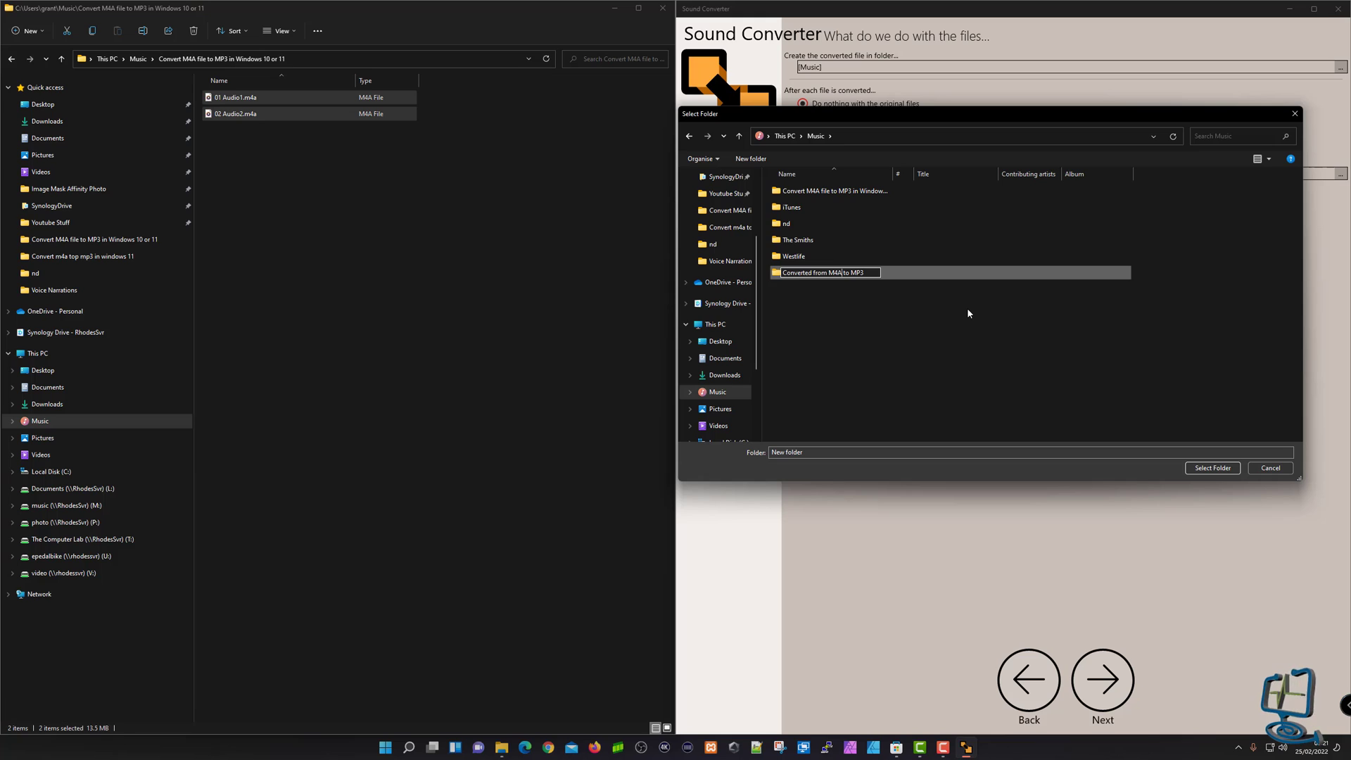
{"action": "key", "text": "Return"}
{"action": "double_click", "coordinate": [873, 274]}
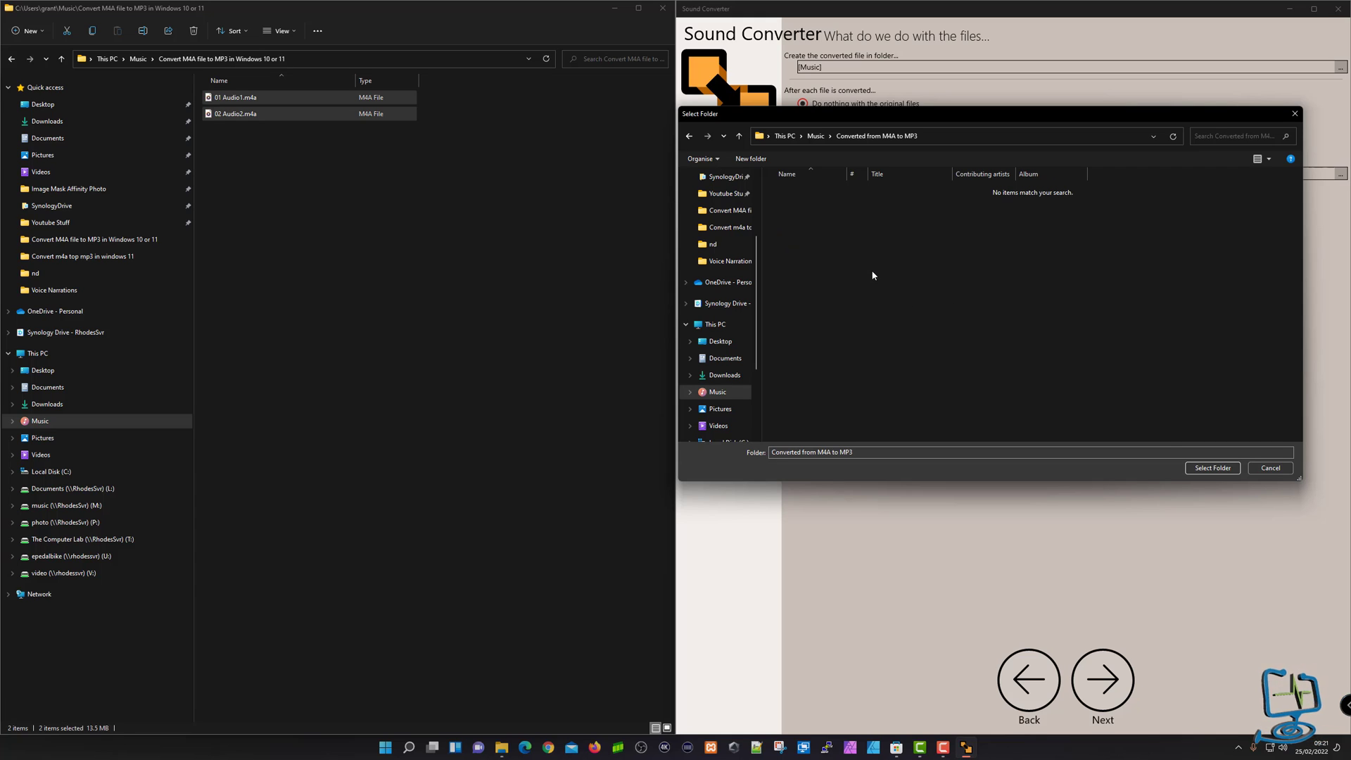
Confirm 'Converted from M4A to MP3' as the destination, run Convert!, then click Done
{"action": "left_click", "coordinate": [1210, 469]}
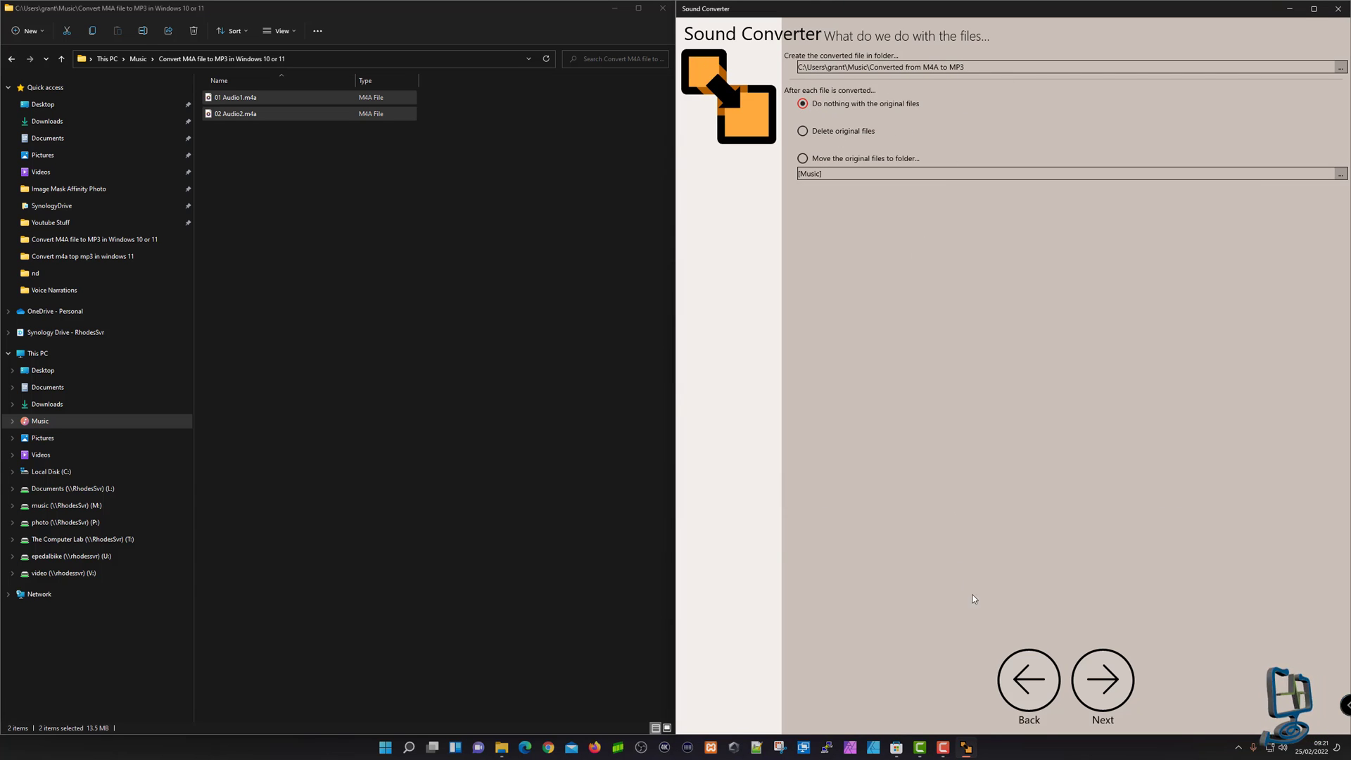
{"action": "left_click", "coordinate": [1103, 680]}
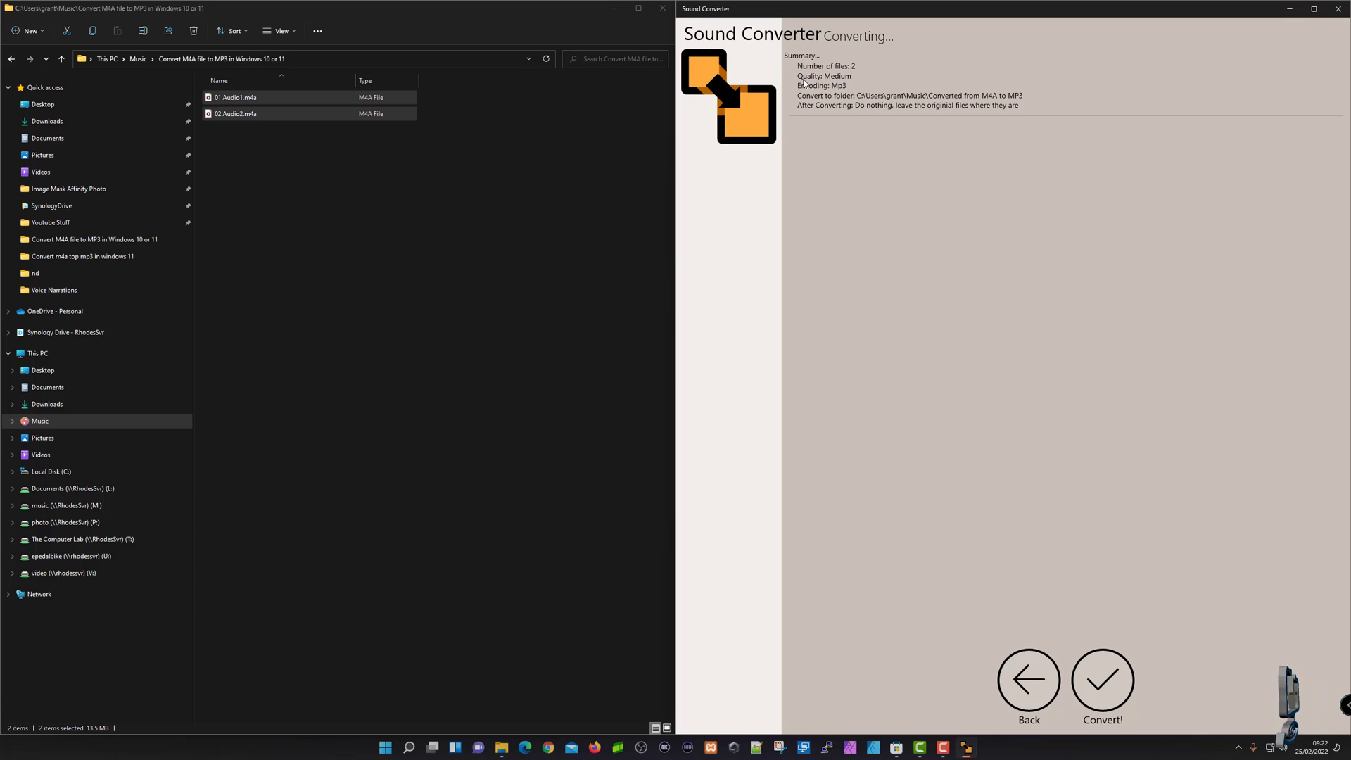
{"action": "left_click", "coordinate": [1102, 693]}
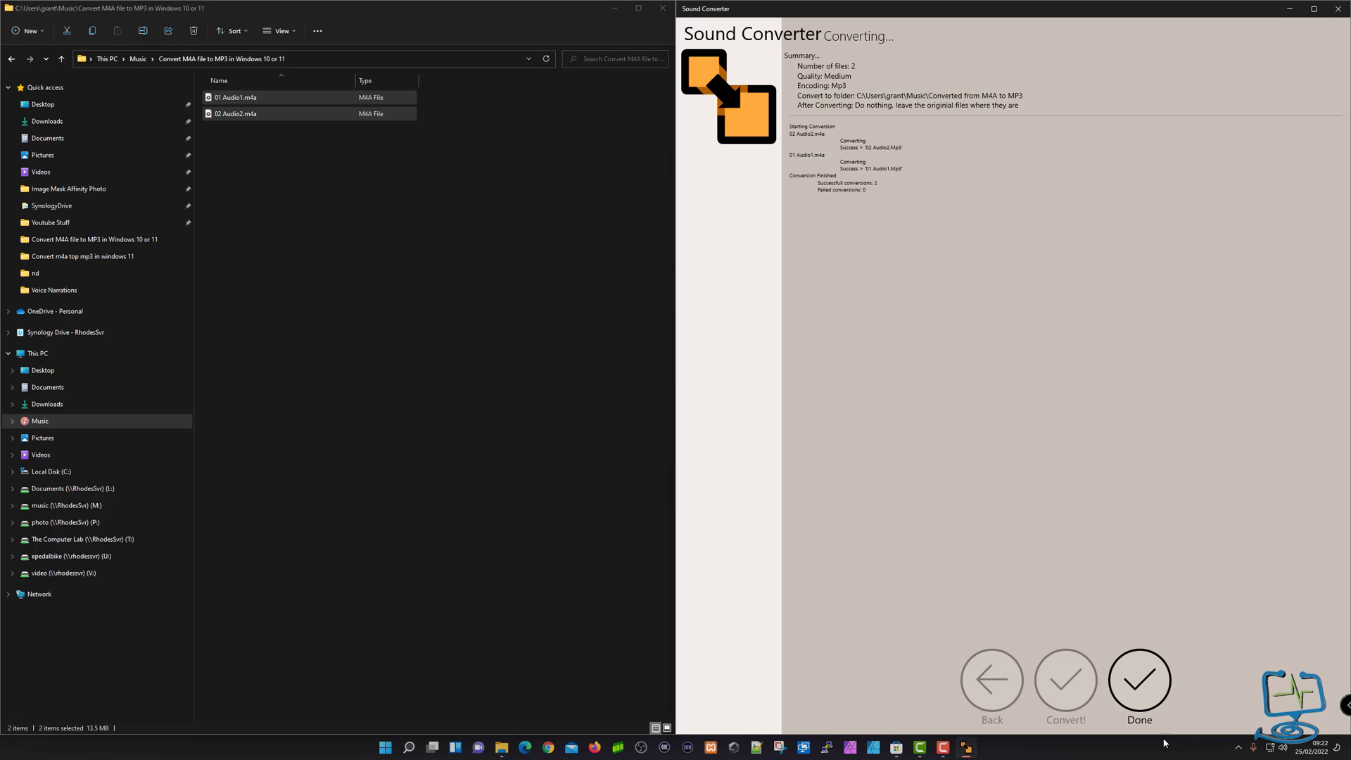
{"action": "left_click", "coordinate": [1141, 685]}
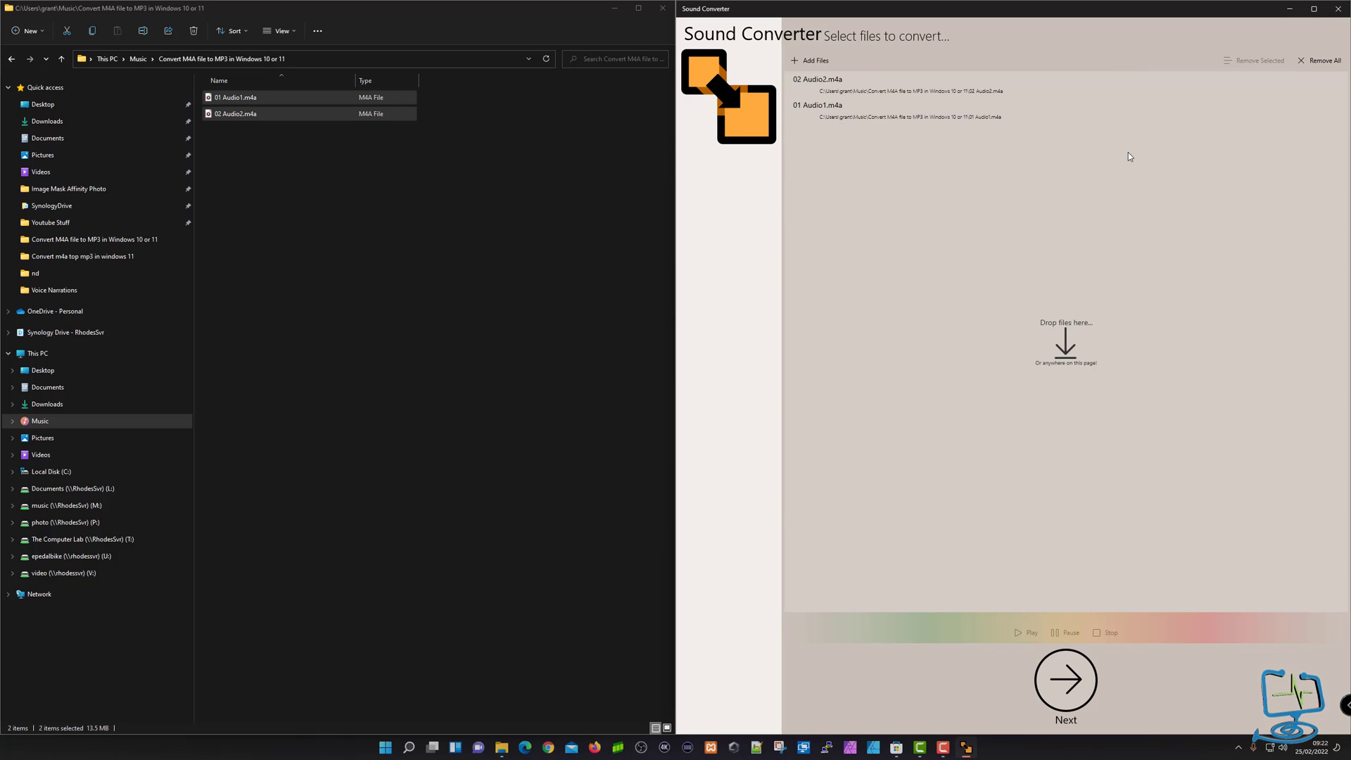
Minimise Sound Converter and open Music > Converted from M4A to MP3 to view 01 Audio1.Mp3 and 02 Audio2.Mp3
{"action": "left_click", "coordinate": [1288, 8]}
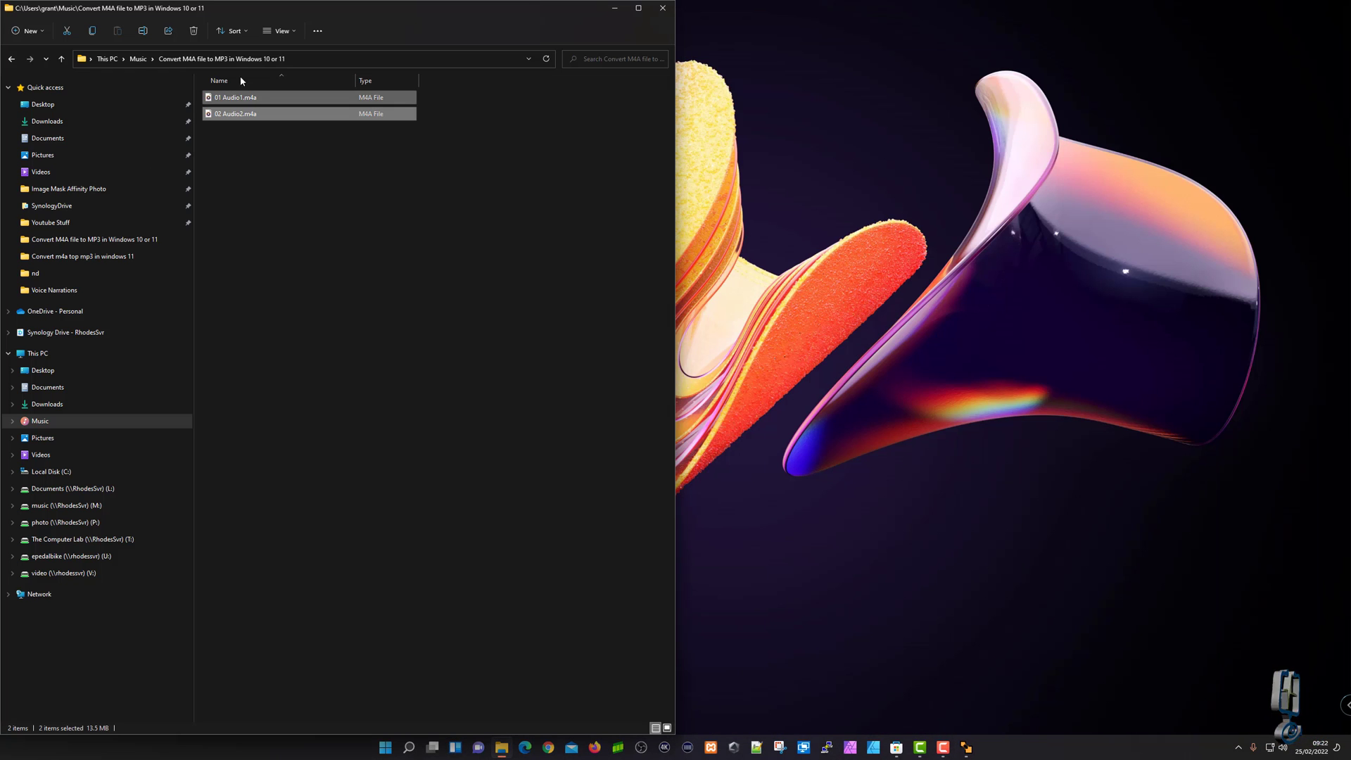
{"action": "left_click", "coordinate": [138, 60]}
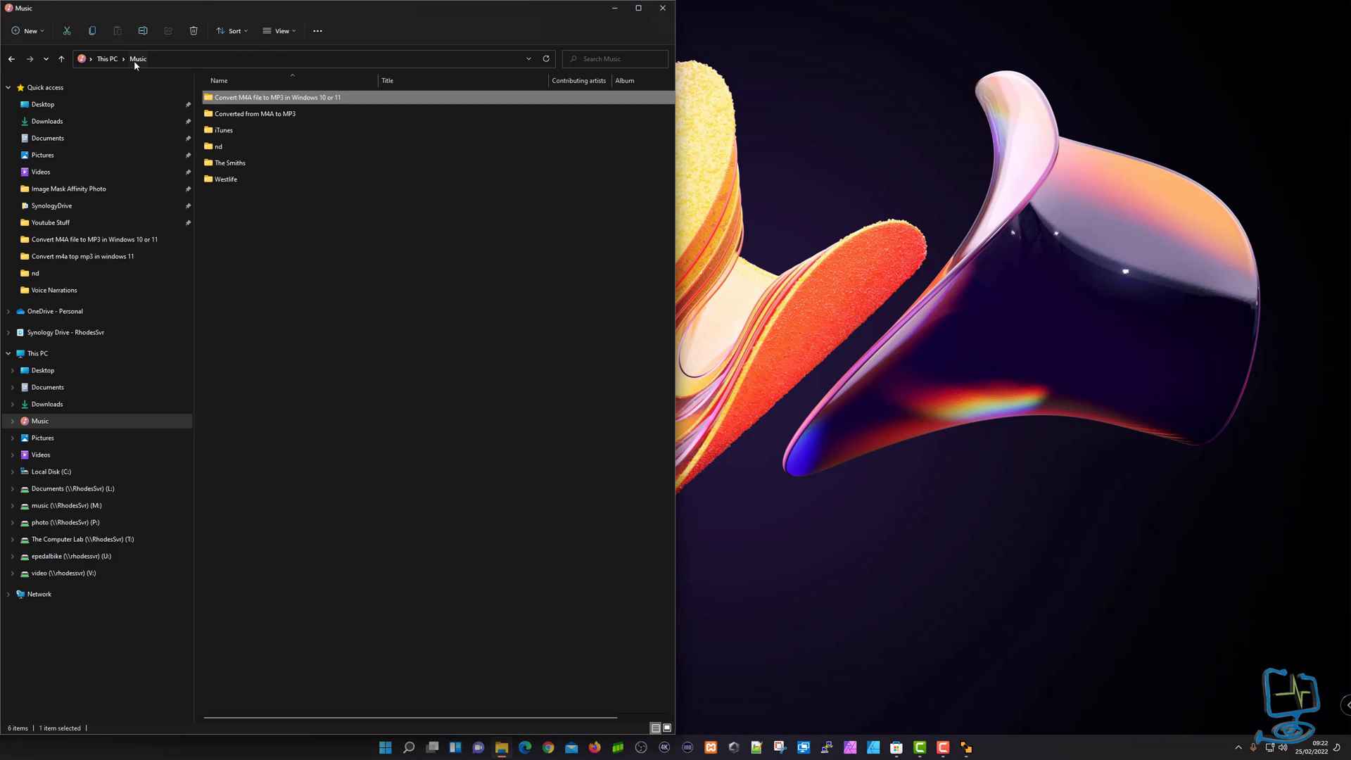
{"action": "double_click", "coordinate": [283, 117]}
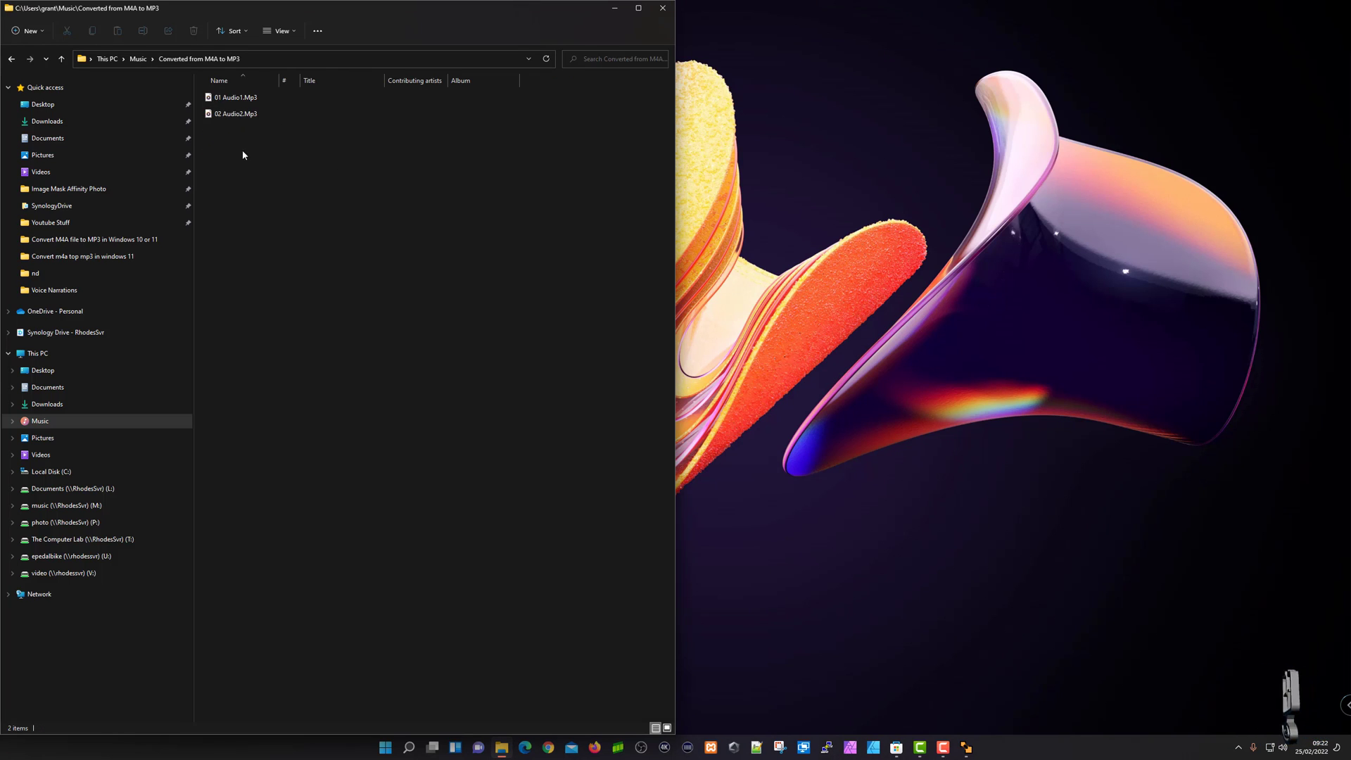
{"action": "left_click", "coordinate": [265, 115]}
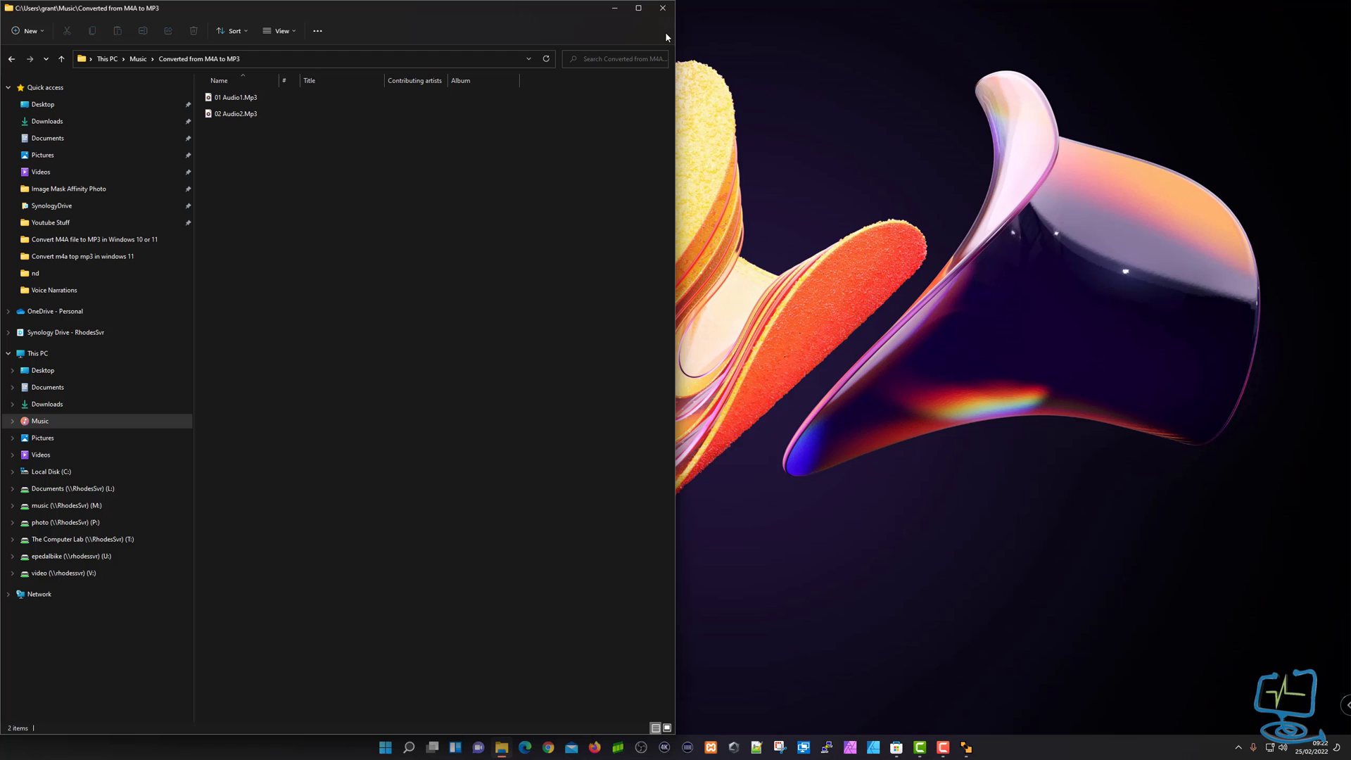
Close File Explorer and search 'online audio converter' in a new Firefox window
{"action": "left_click", "coordinate": [662, 7]}
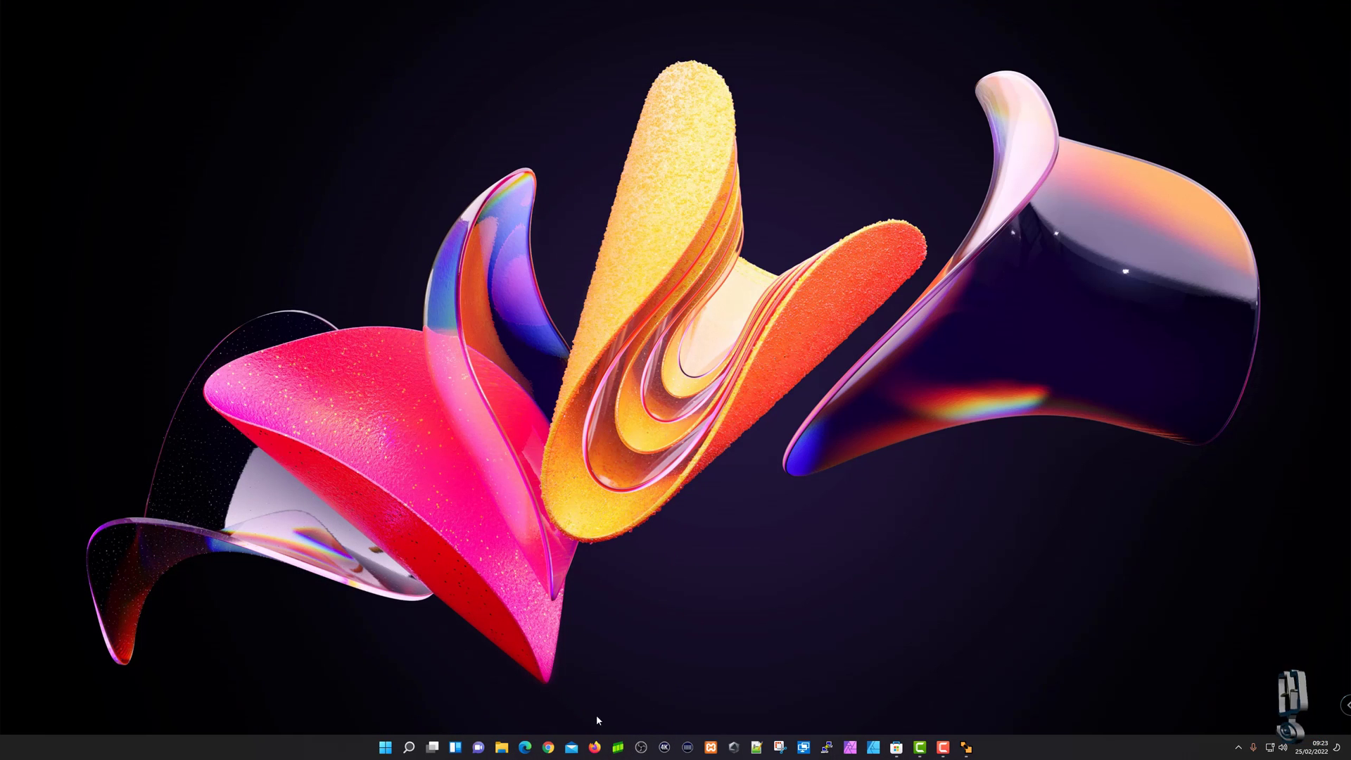
{"action": "left_click", "coordinate": [595, 748]}
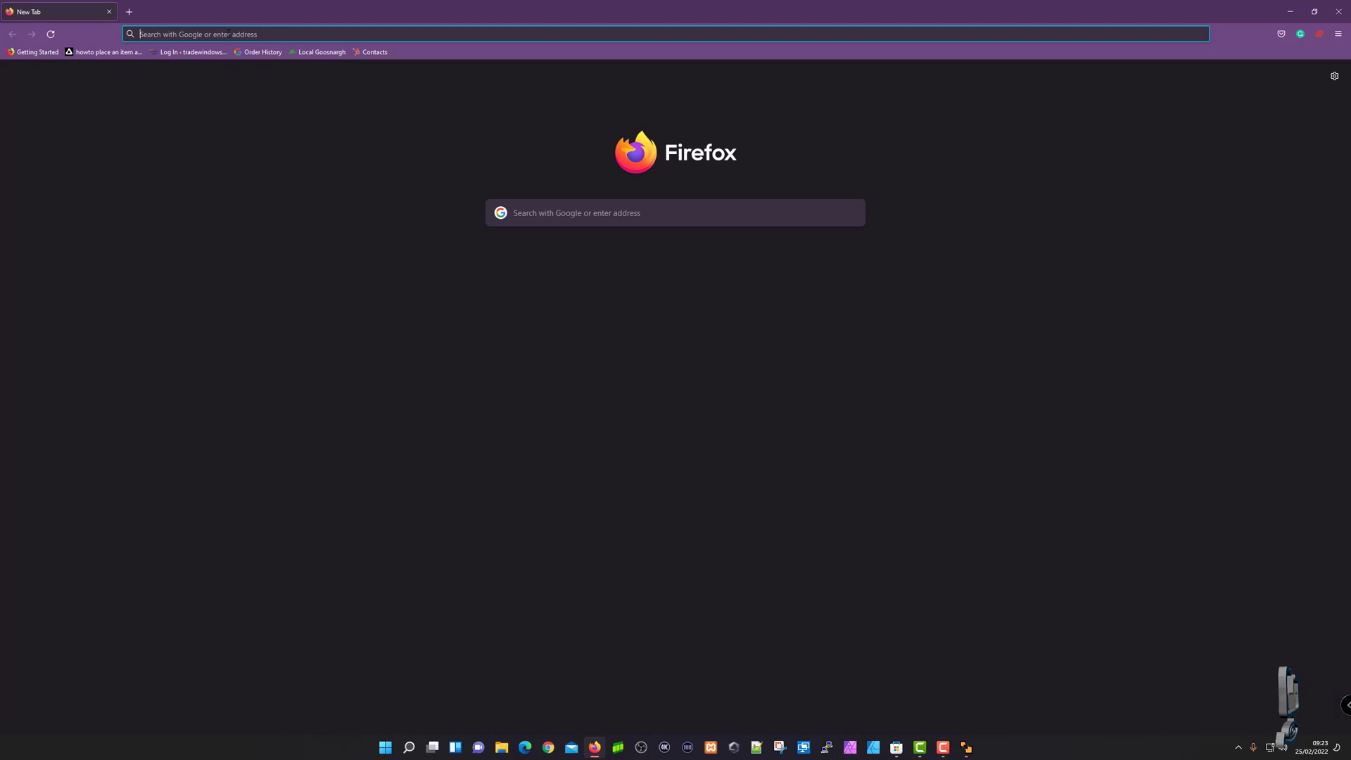
{"action": "type", "text": "online au"}
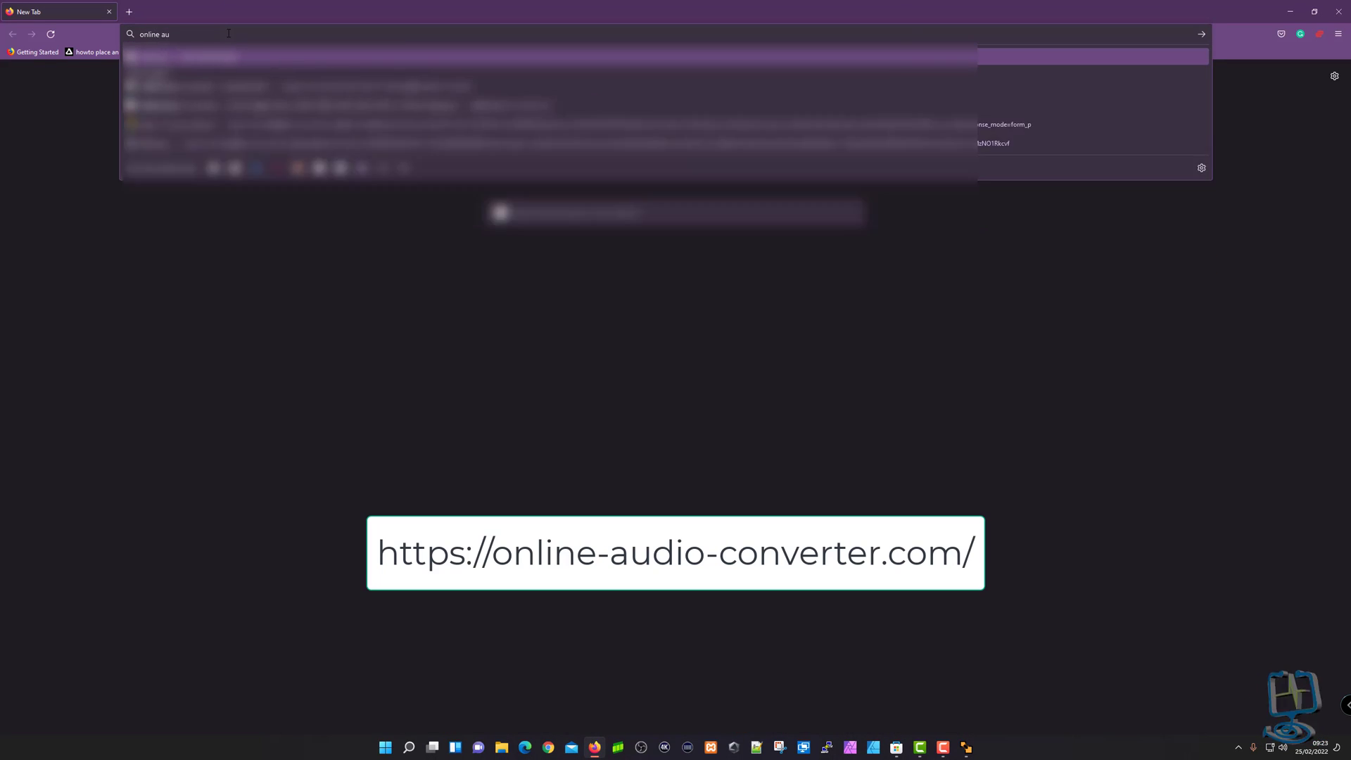
{"action": "type", "text": "dio conve"}
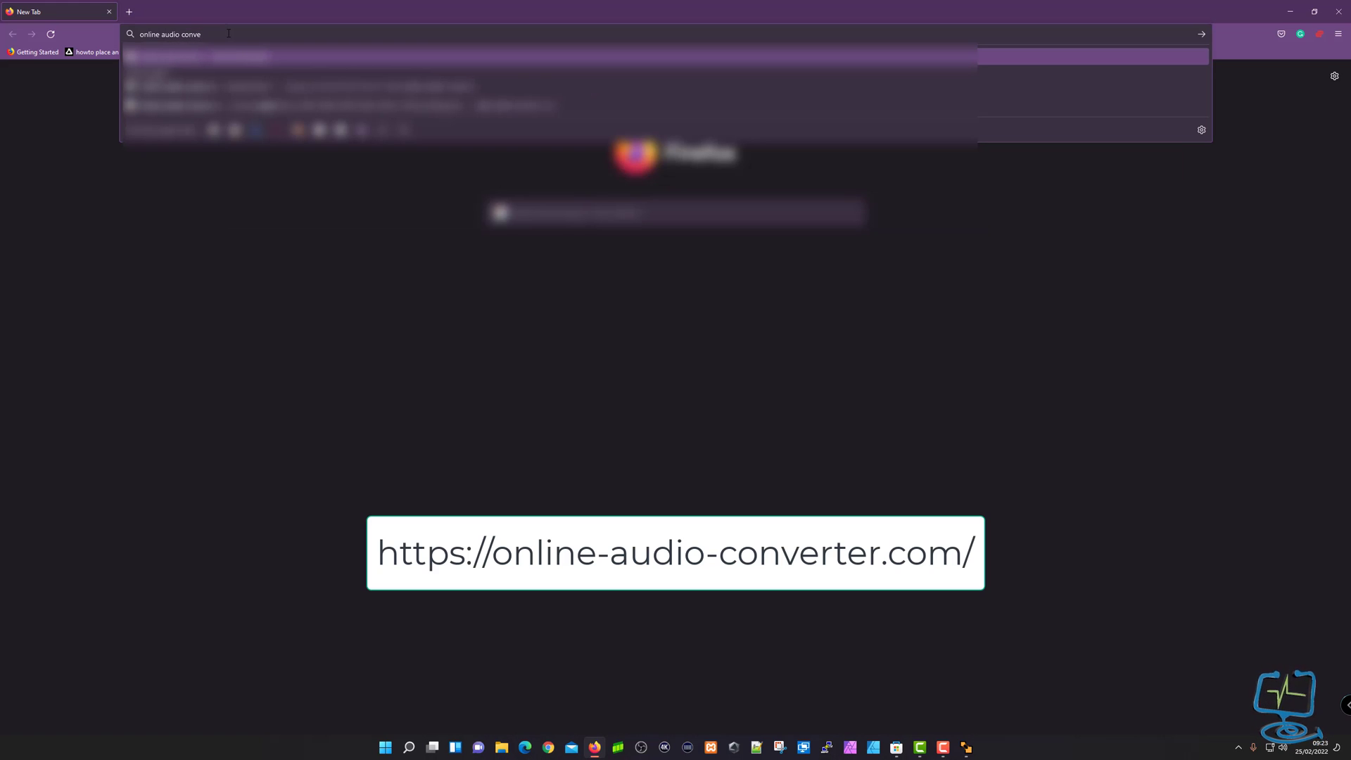
{"action": "type", "text": "rter"}
{"action": "key", "text": "Return"}
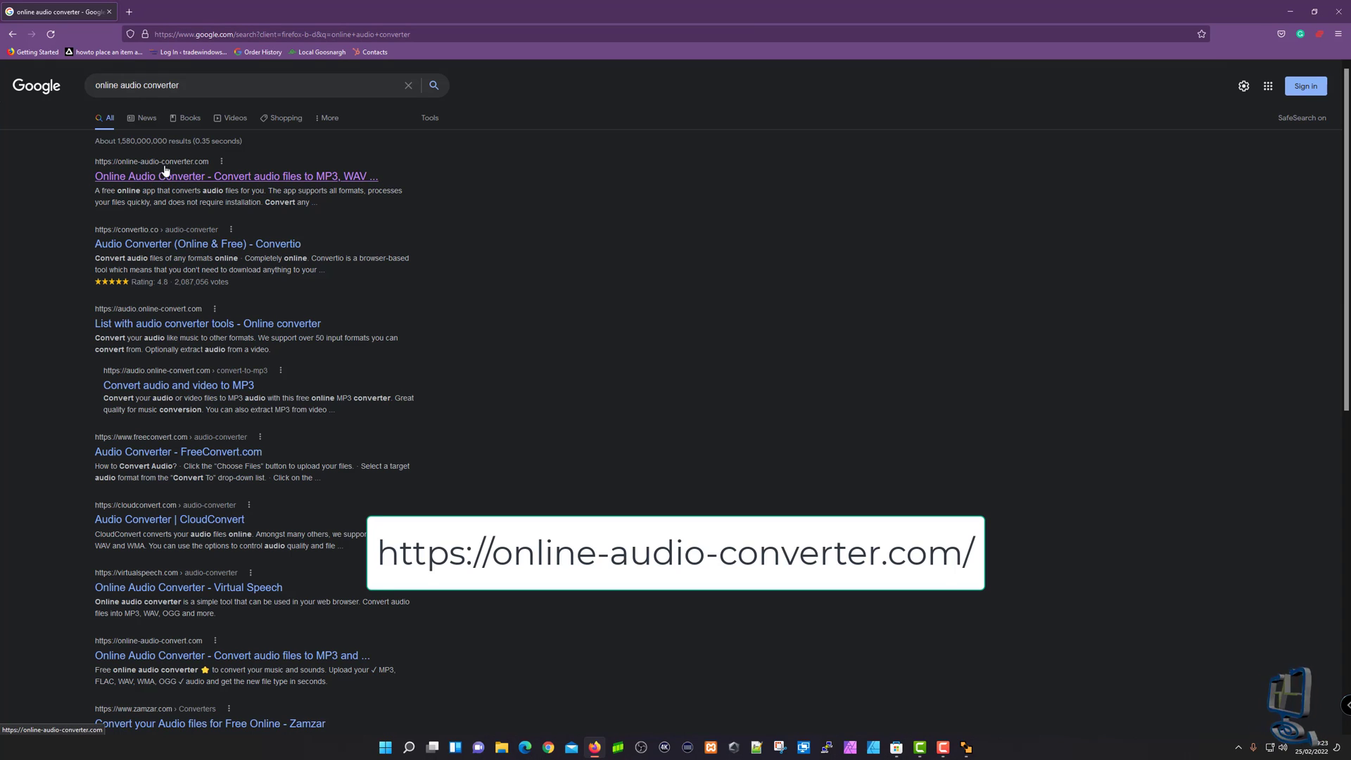
Open online-audio-converter.com and bring up its file picker for uploading
{"action": "left_click", "coordinate": [249, 176]}
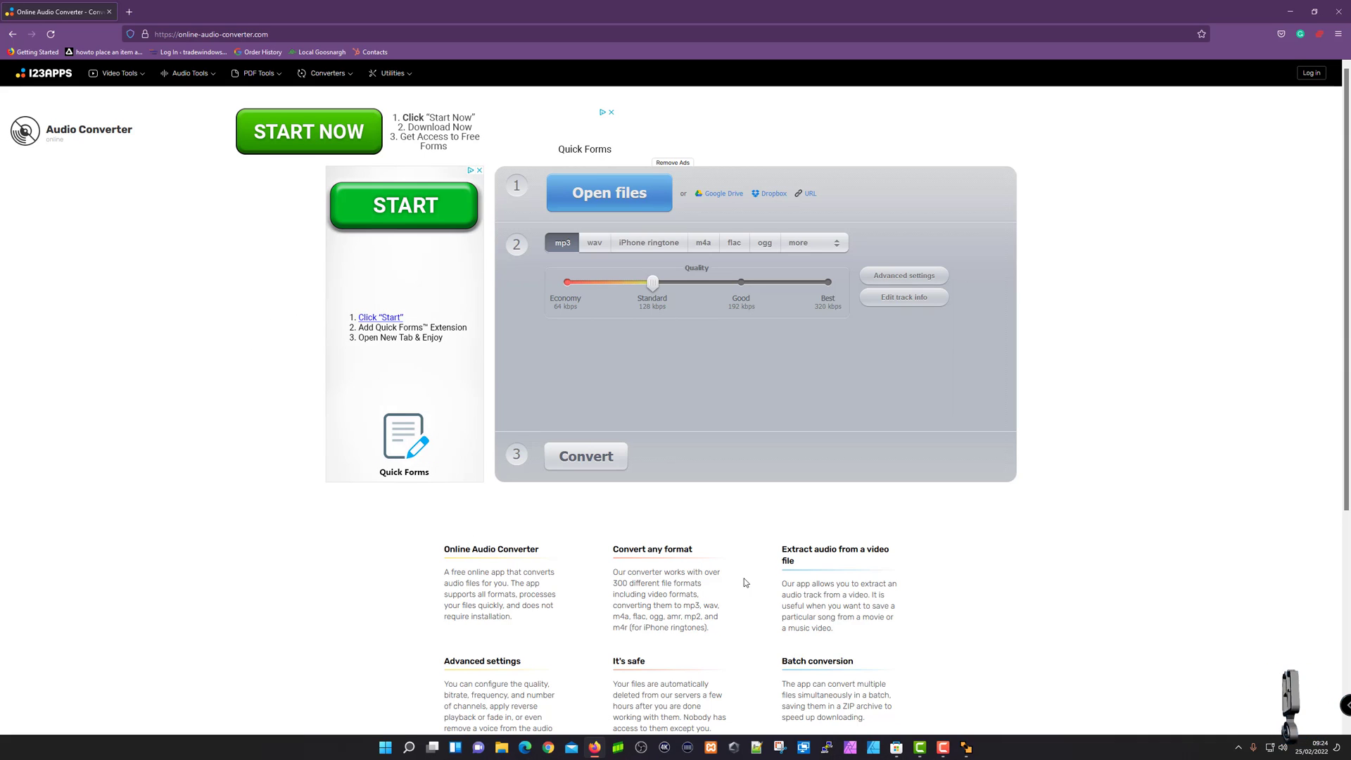
{"action": "left_click", "coordinate": [614, 197]}
{"action": "left_click_drag", "start_coordinate": [250, 21], "coordinate": [778, 147]}
Upload 01 Audio1.m4a and 02 Audio2.m4a from Music > Convert M4A file to MP3 in Windows 10 or 11
{"action": "left_click", "coordinate": [664, 163]}
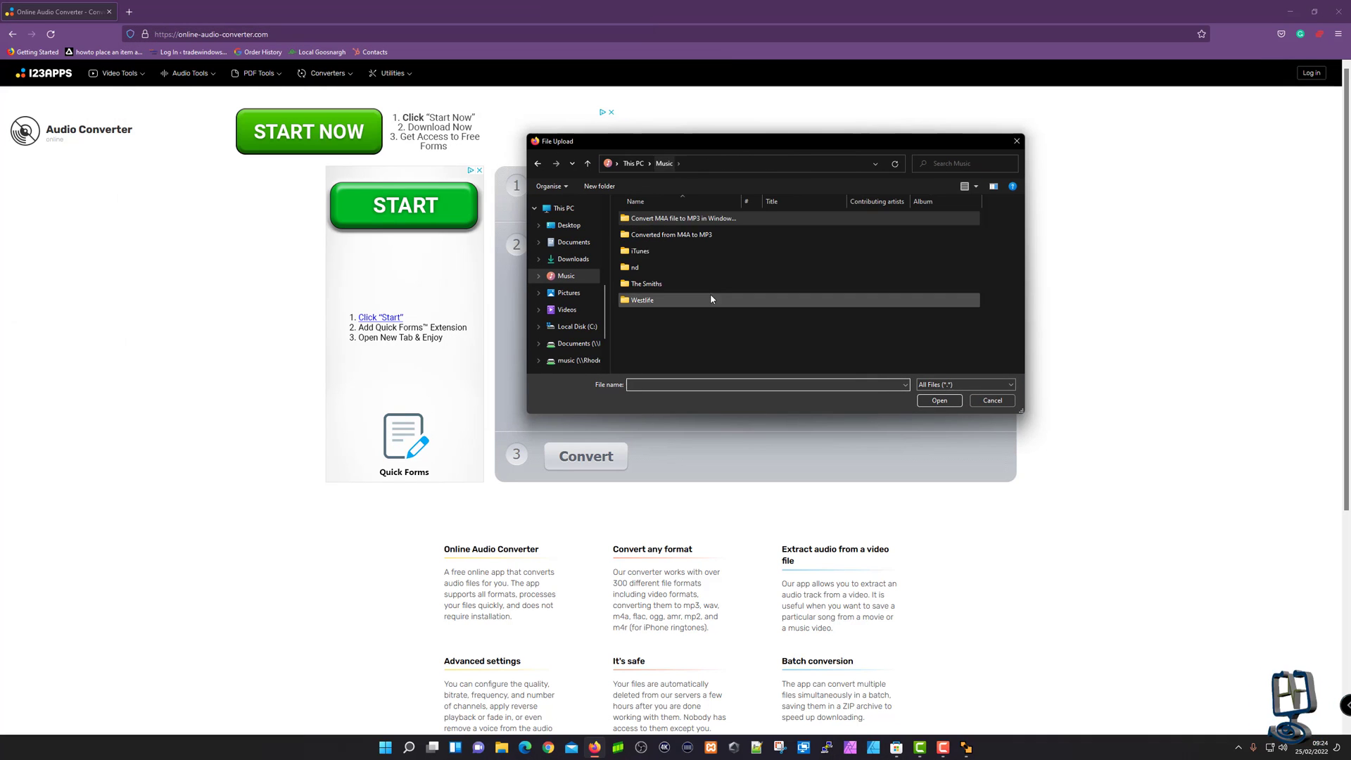
{"action": "double_click", "coordinate": [673, 222]}
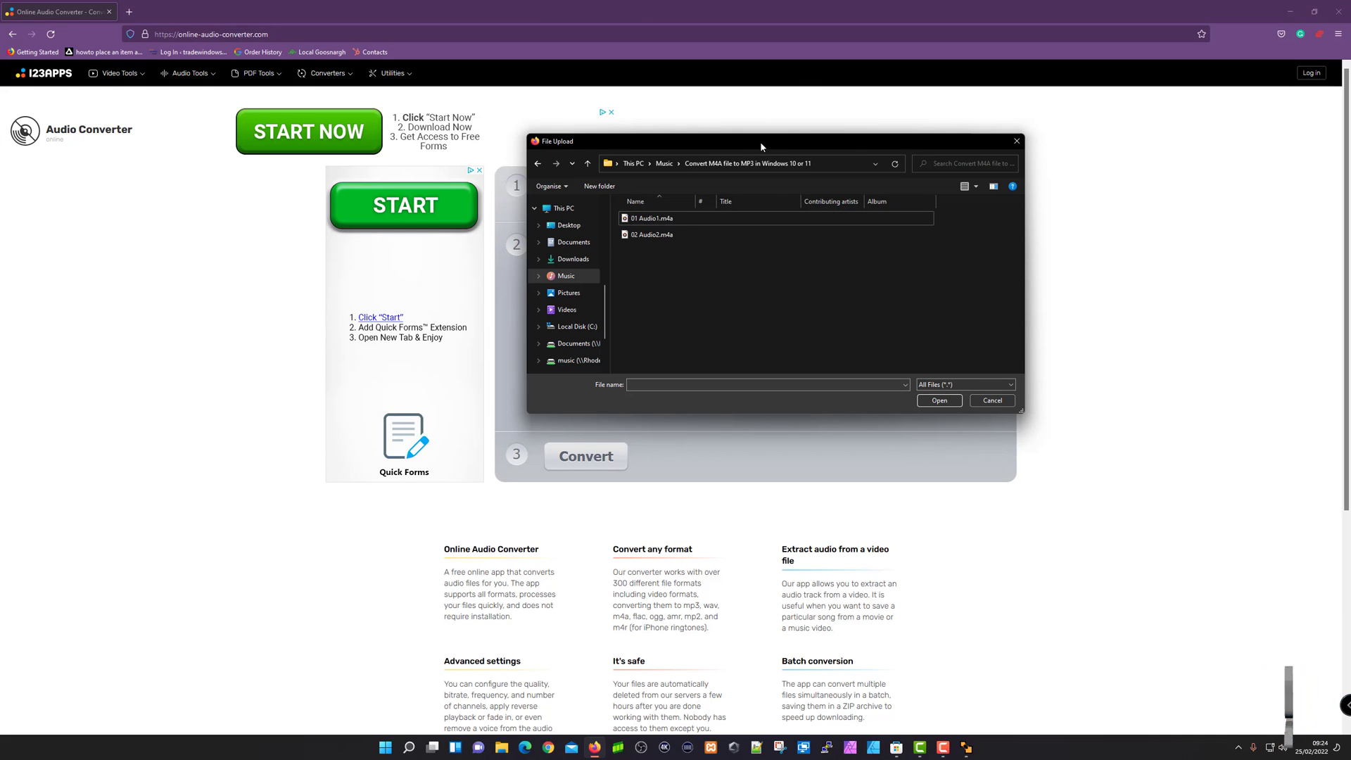
{"action": "left_click_drag", "start_coordinate": [760, 141], "coordinate": [1016, 65]}
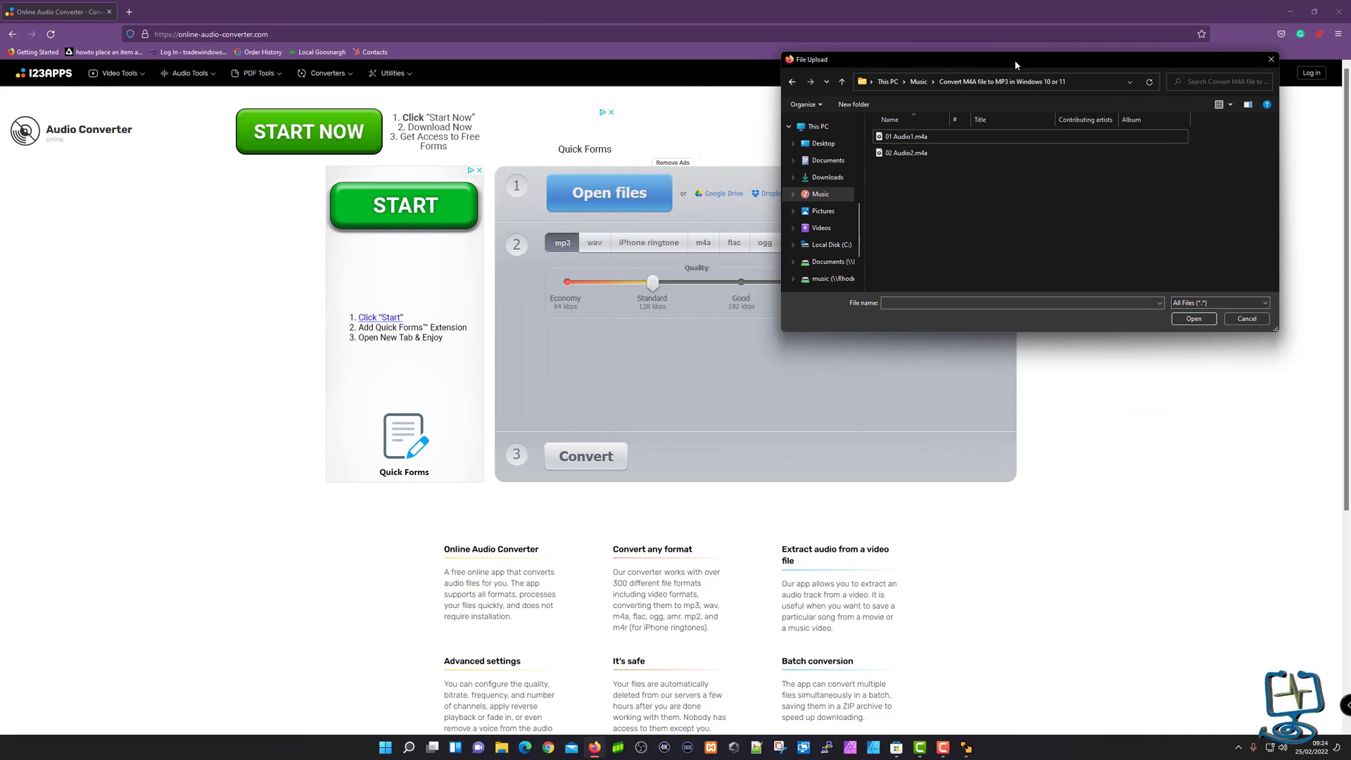
{"action": "left_click", "coordinate": [906, 136]}
{"action": "left_click", "coordinate": [906, 153], "text": "shift"}
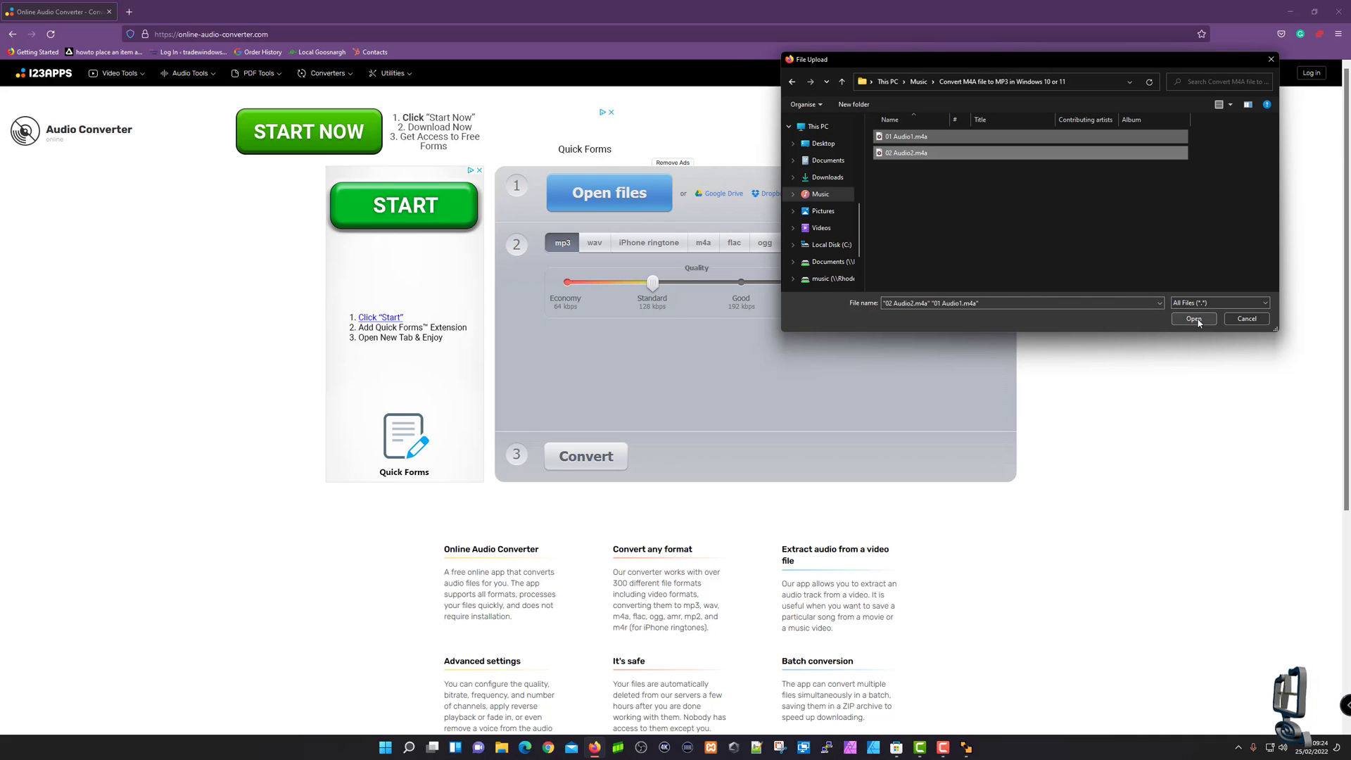
{"action": "left_click", "coordinate": [1194, 320]}
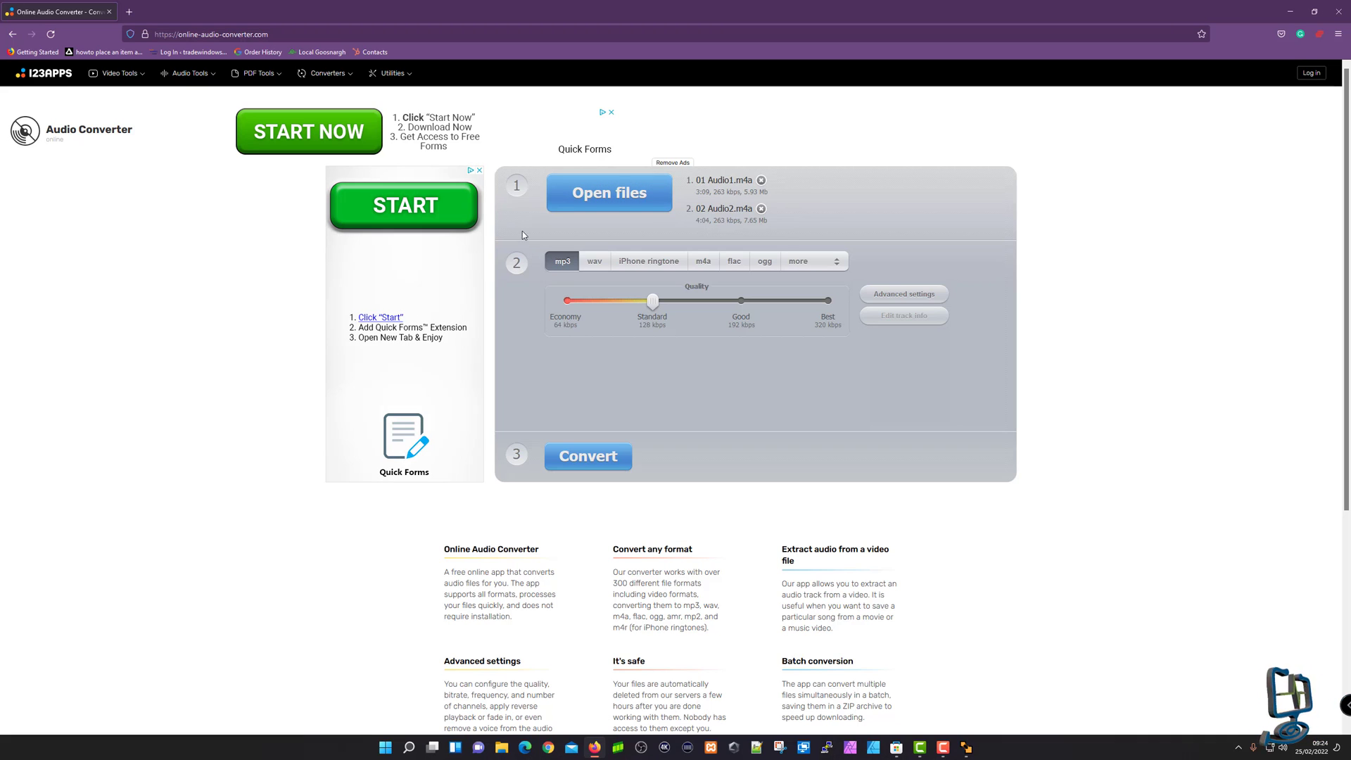
Preview the wav, iPhone ringtone, m4a and flac options, then choose mp3 at Good 192 kbps
{"action": "left_click", "coordinate": [594, 266]}
{"action": "left_click", "coordinate": [648, 263]}
{"action": "left_click", "coordinate": [705, 263]}
{"action": "left_click", "coordinate": [734, 263]}
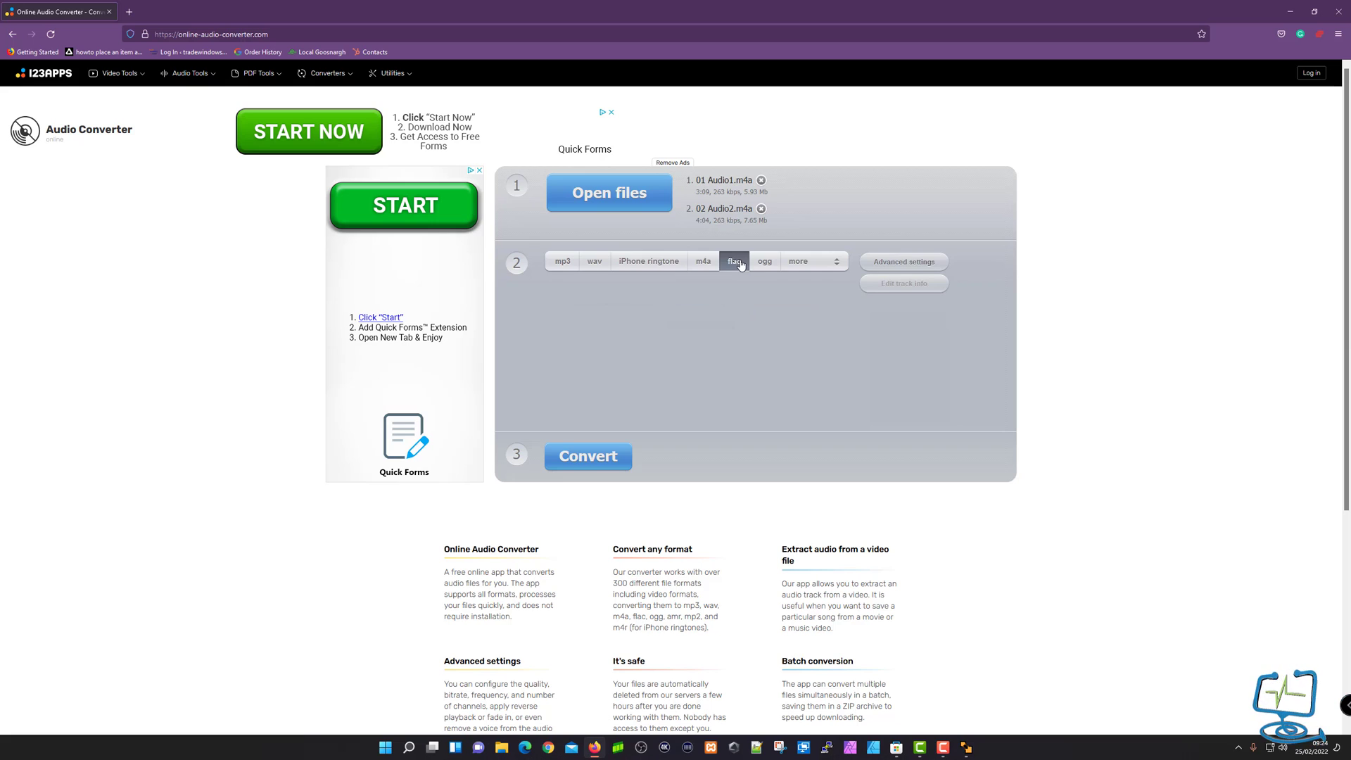
{"action": "left_click", "coordinate": [561, 263]}
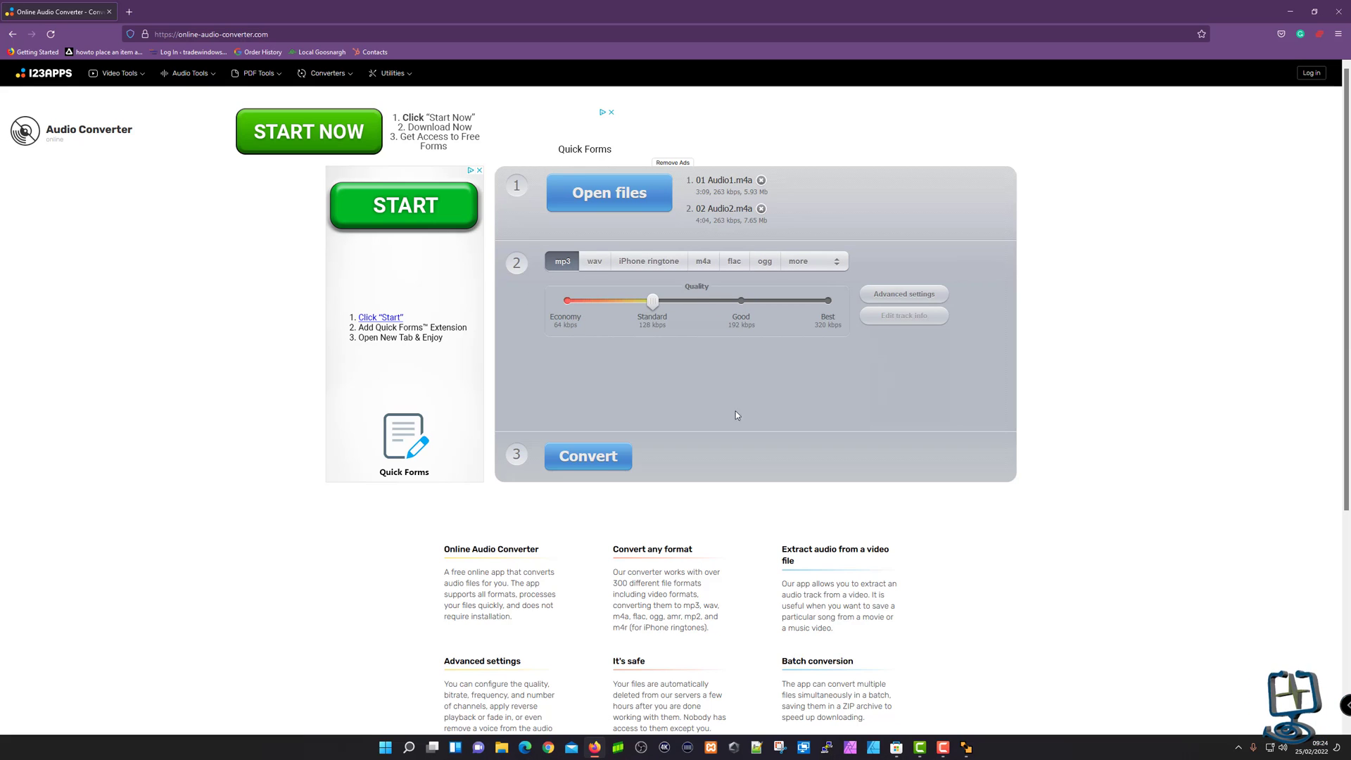
{"action": "left_click_drag", "start_coordinate": [645, 309], "coordinate": [741, 310]}
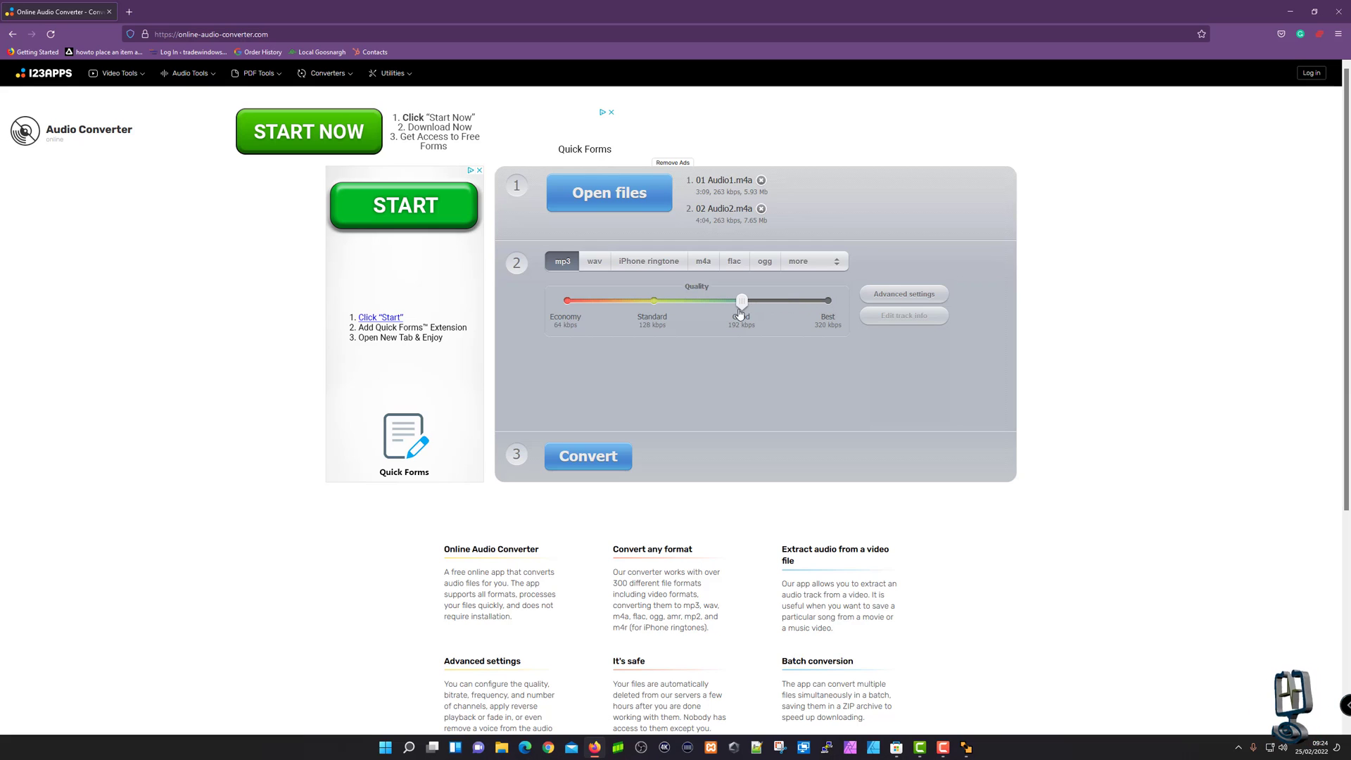
Convert both files to mp3, download the zip, and reveal it in the Downloads folder
{"action": "left_click", "coordinate": [601, 457]}
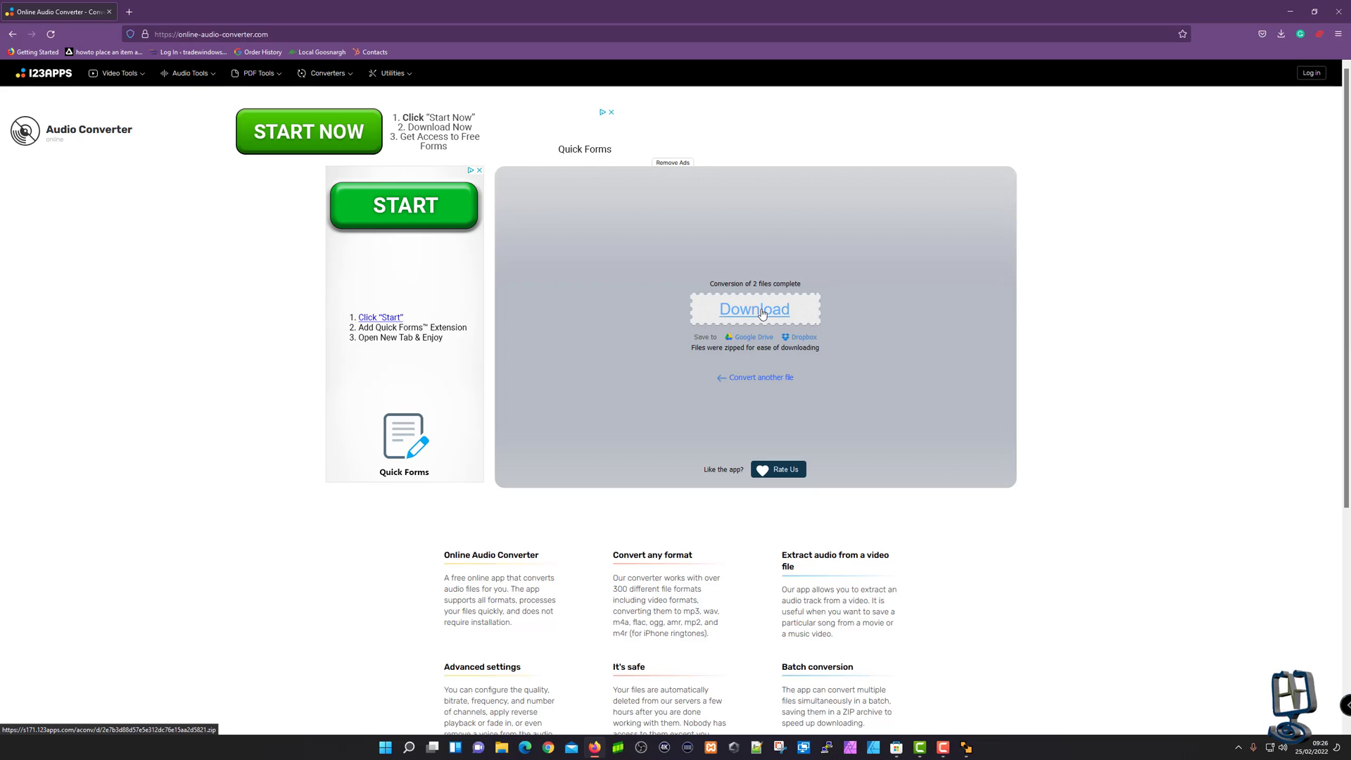
{"action": "left_click", "coordinate": [763, 313]}
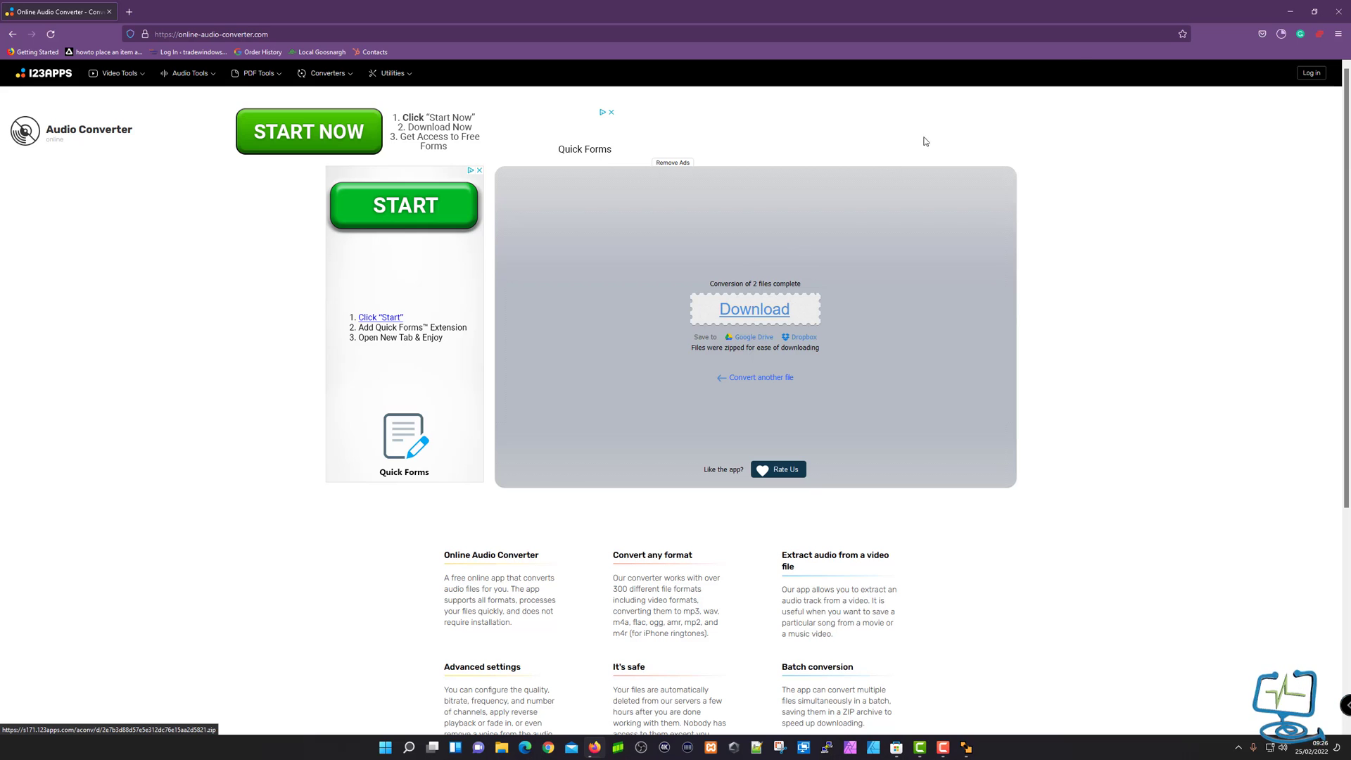
{"action": "left_click", "coordinate": [1282, 36]}
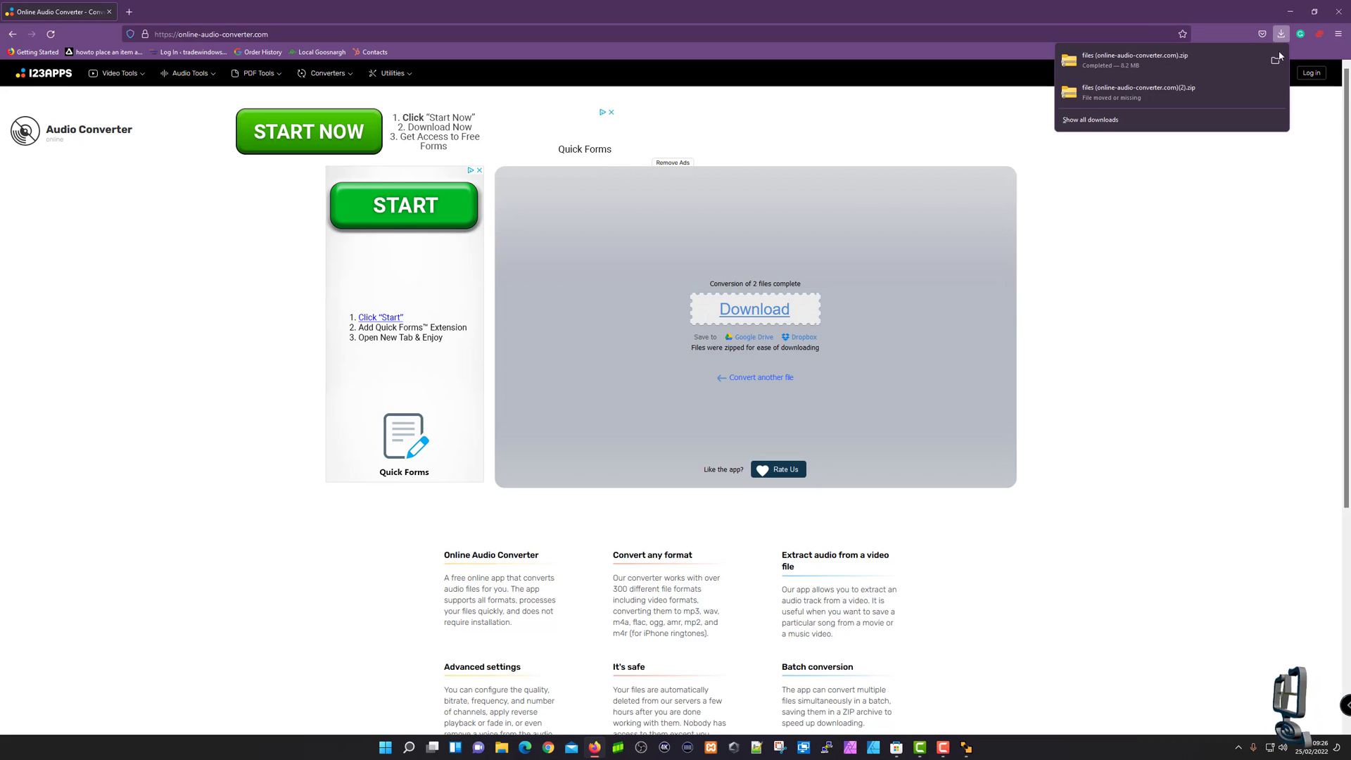
{"action": "left_click", "coordinate": [1275, 61]}
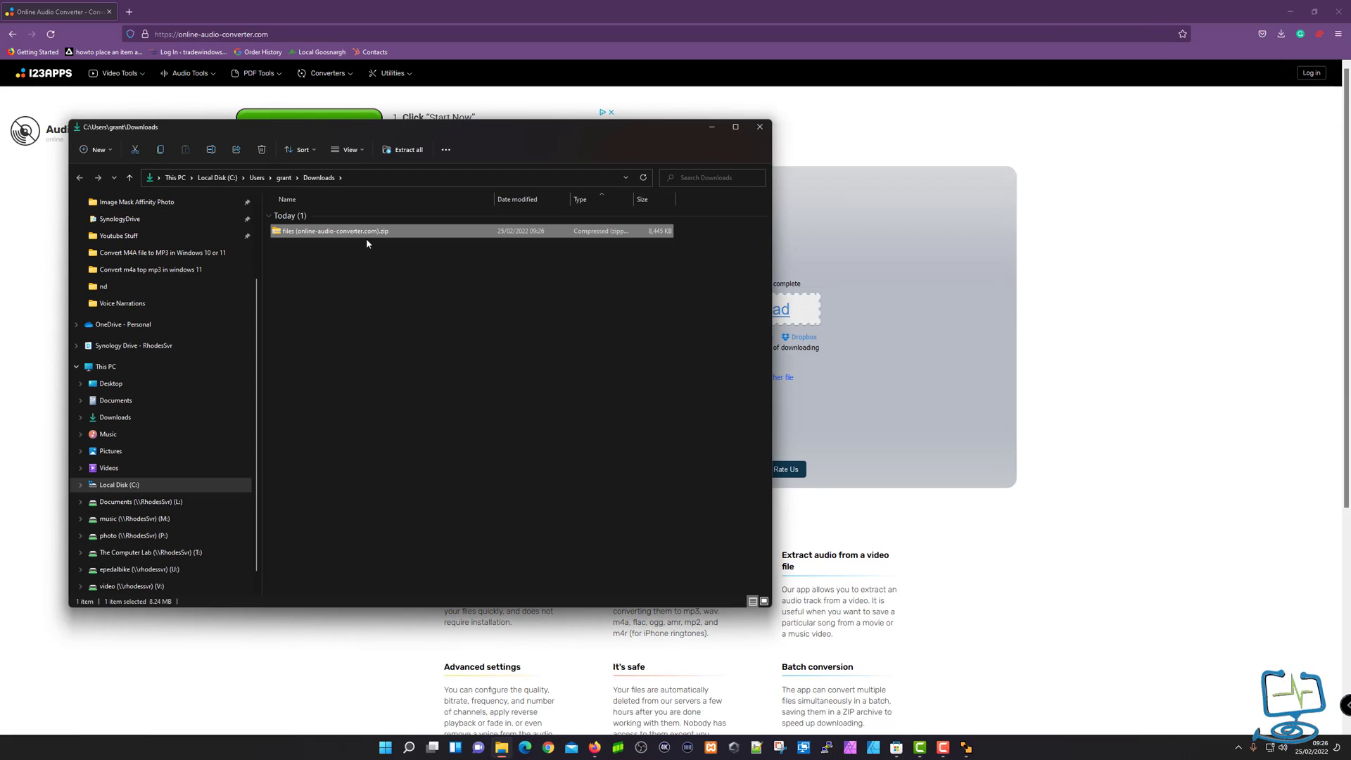
Extract the downloaded zip into its suggested folder in Downloads
{"action": "left_click_drag", "start_coordinate": [474, 130], "coordinate": [608, 133]}
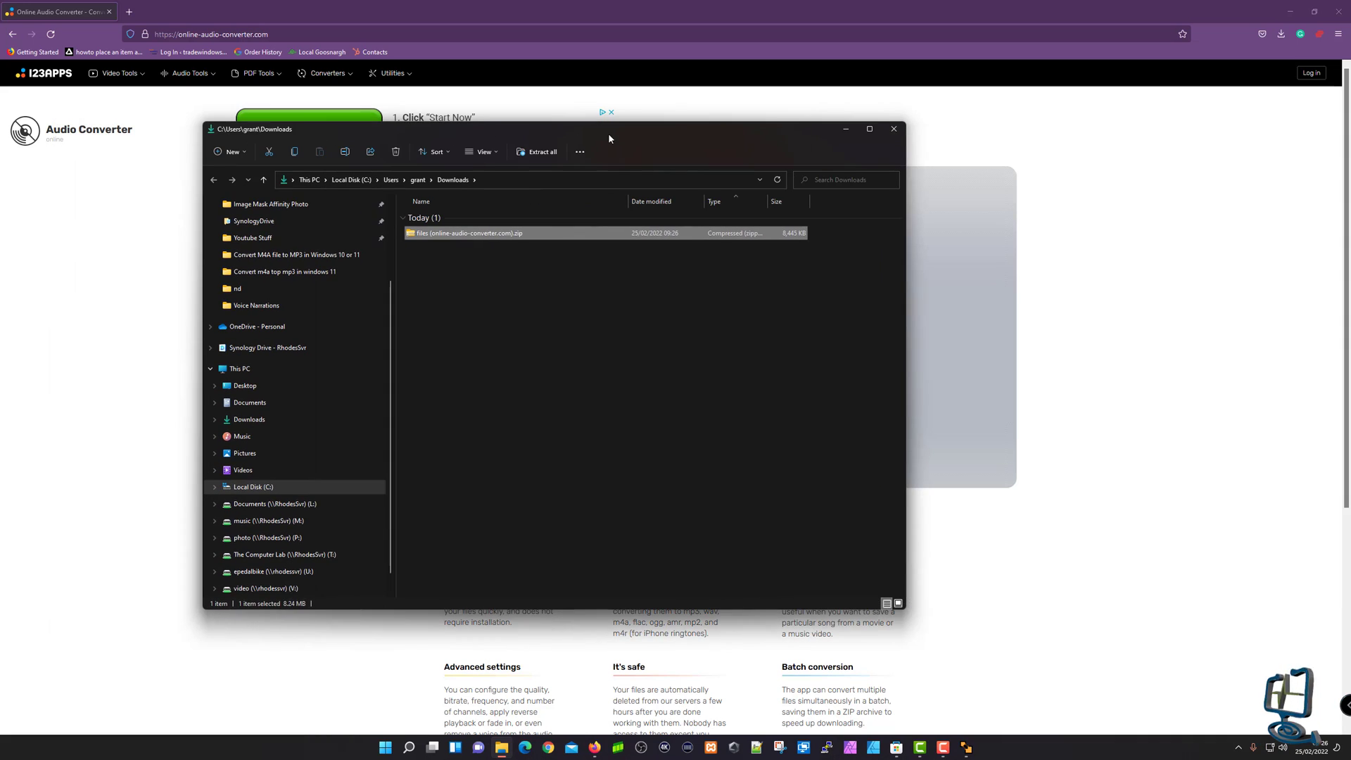
{"action": "double_click", "coordinate": [441, 235]}
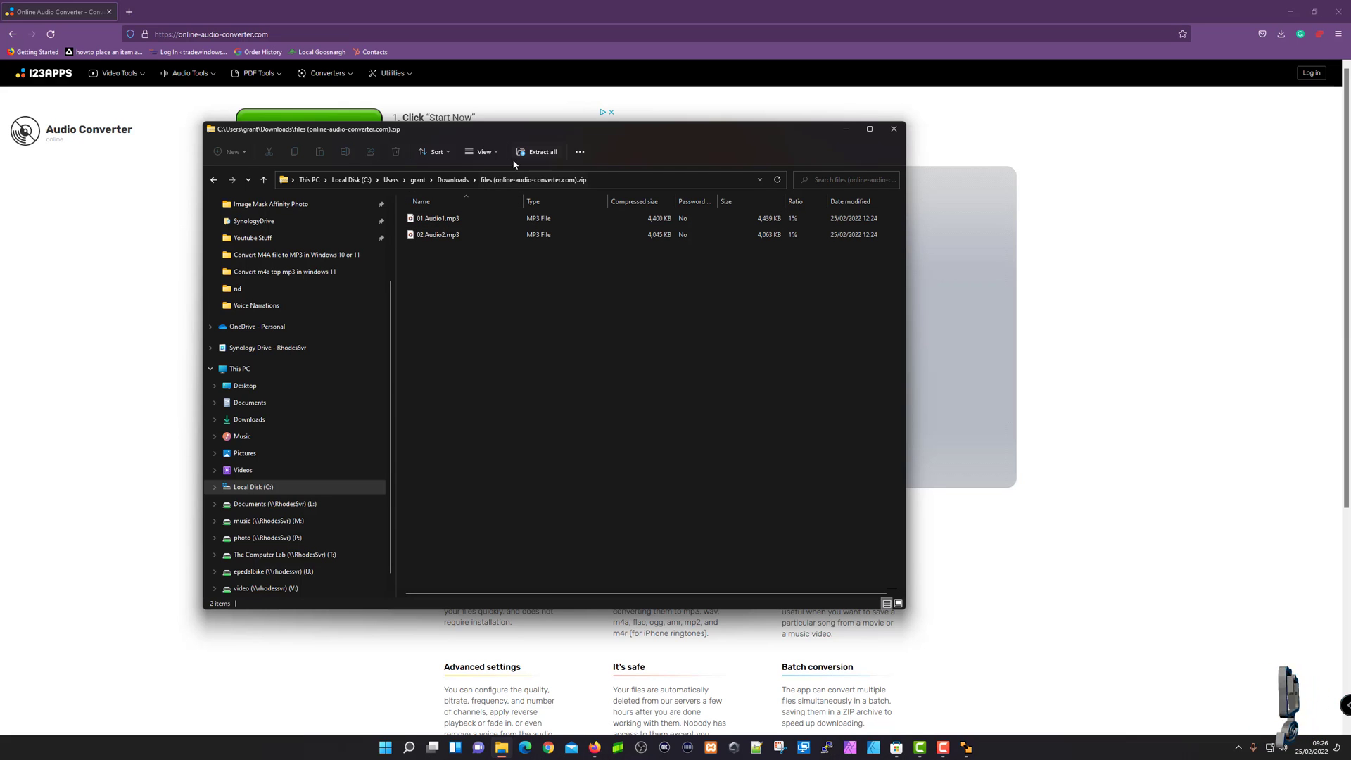
{"action": "left_click", "coordinate": [538, 153]}
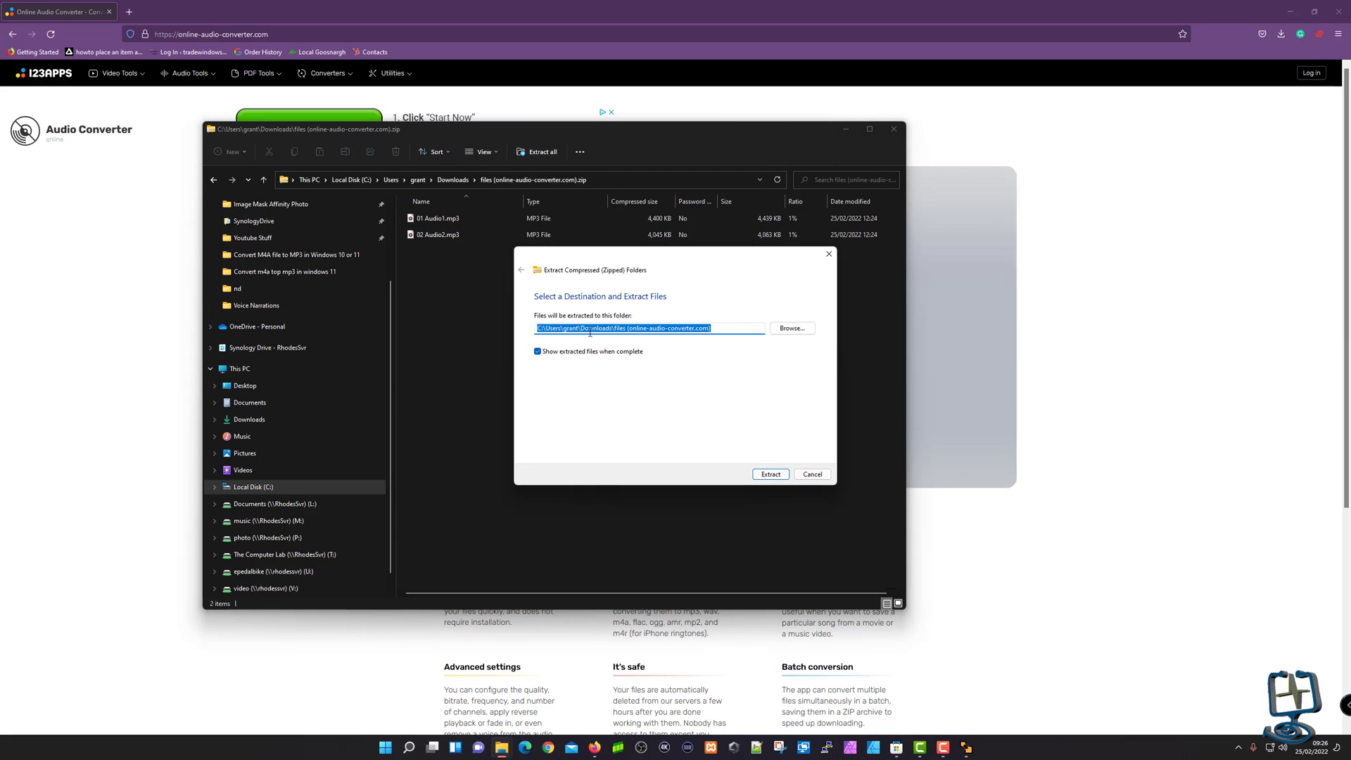
{"action": "left_click", "coordinate": [778, 474]}
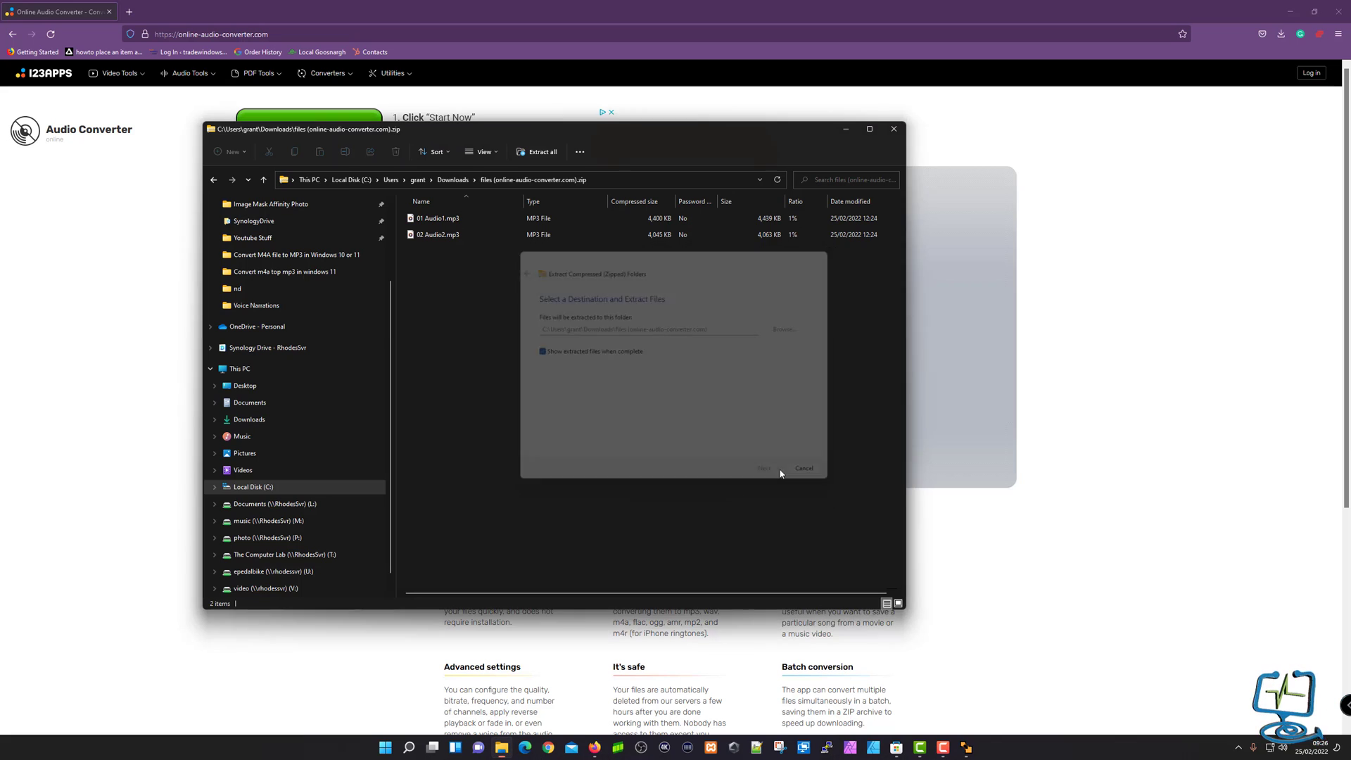
Check the extracted 01 Audio1.mp3 and 02 Audio2.mp3, then close the folder window
{"action": "left_click", "coordinate": [453, 232]}
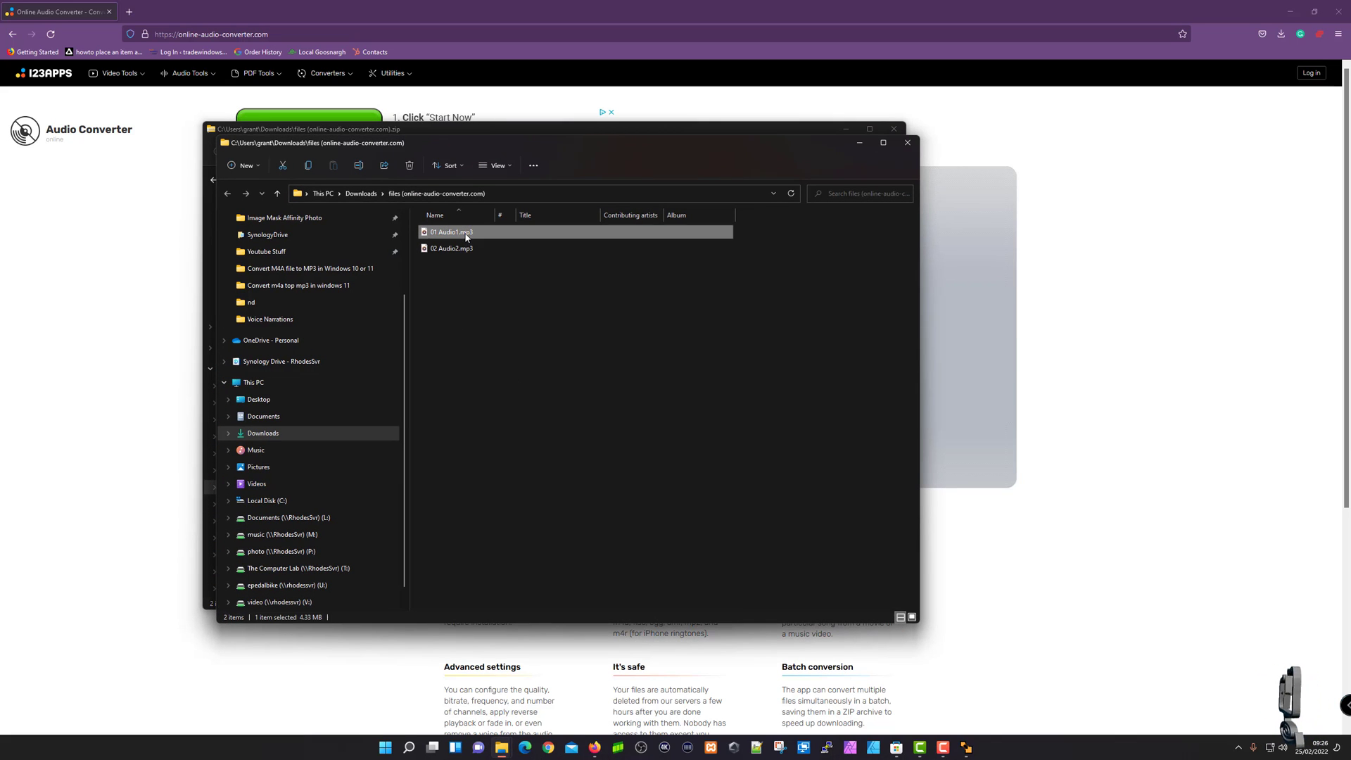
{"action": "left_click", "coordinate": [464, 249]}
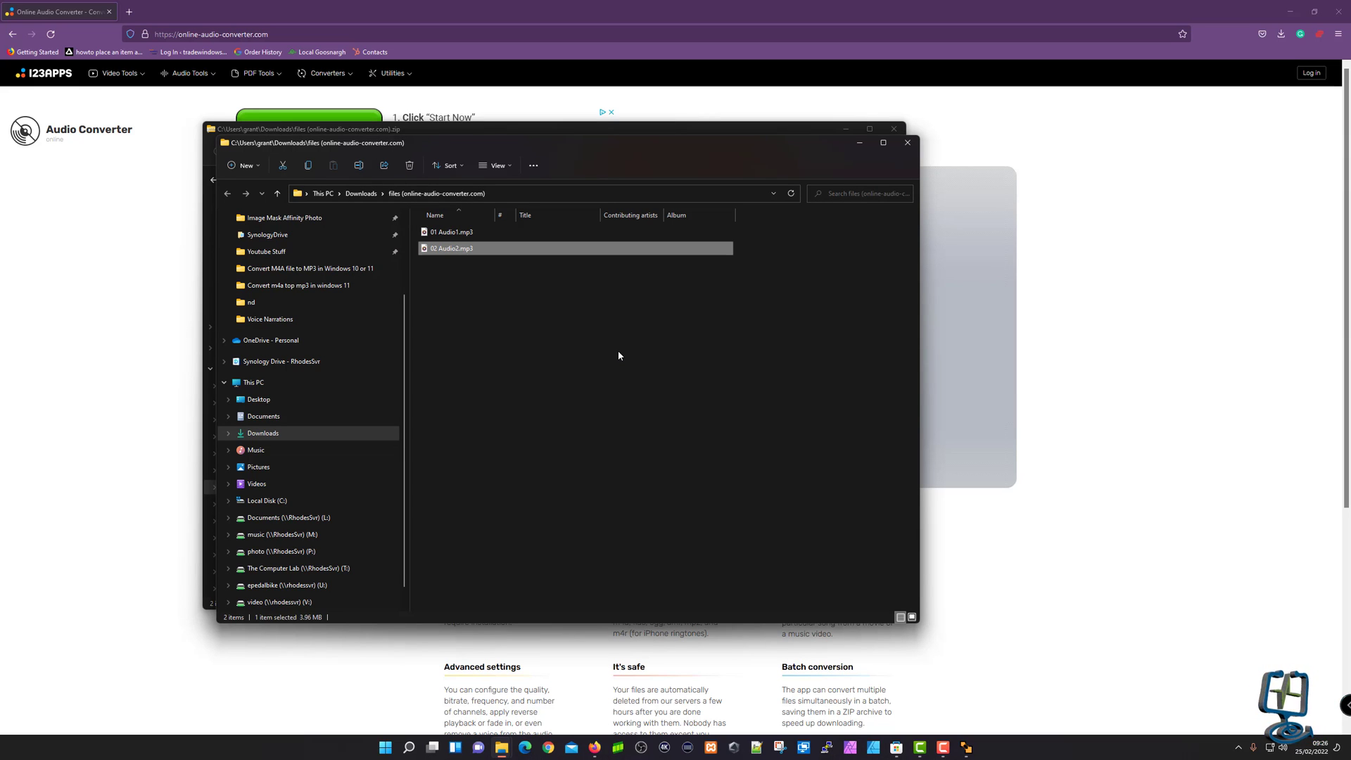
{"action": "left_click", "coordinate": [907, 142]}
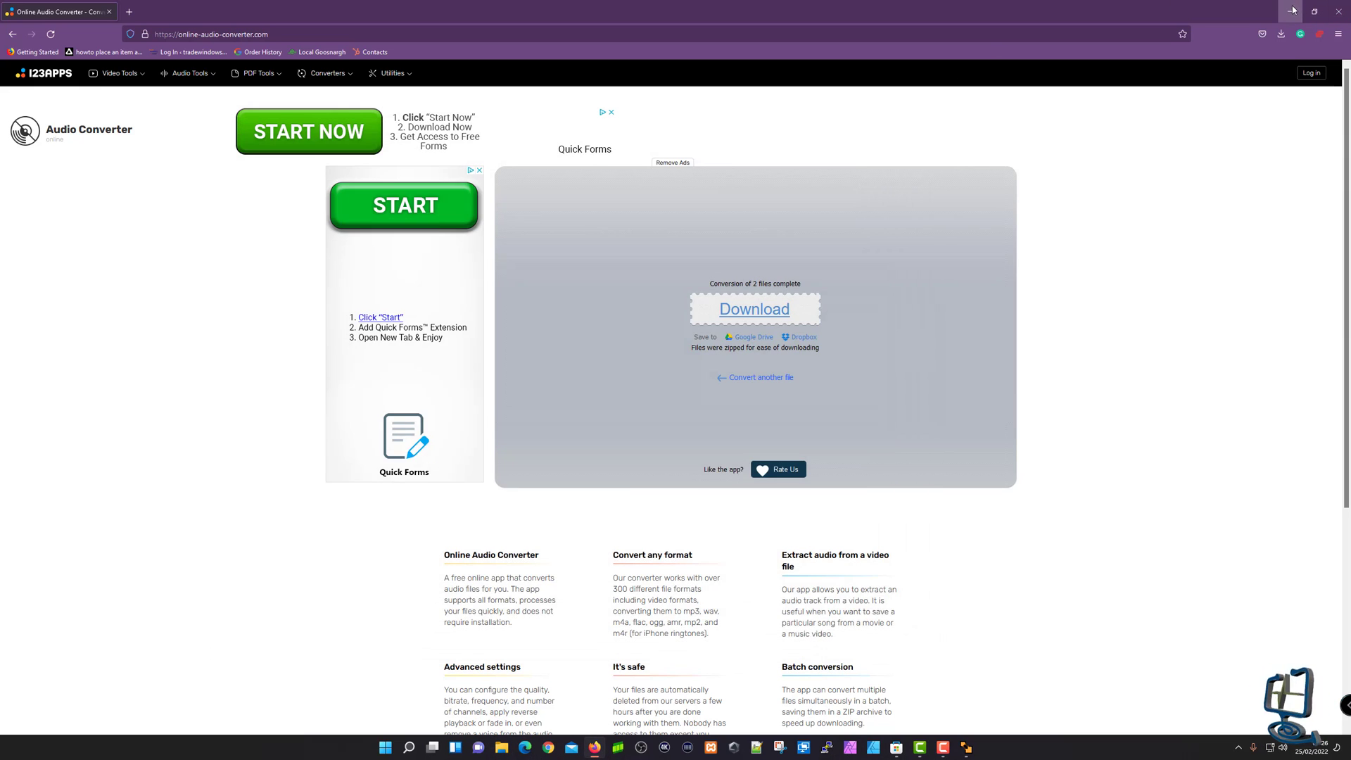
Minimise Firefox to reveal the bare desktop
{"action": "left_click", "coordinate": [1290, 12]}
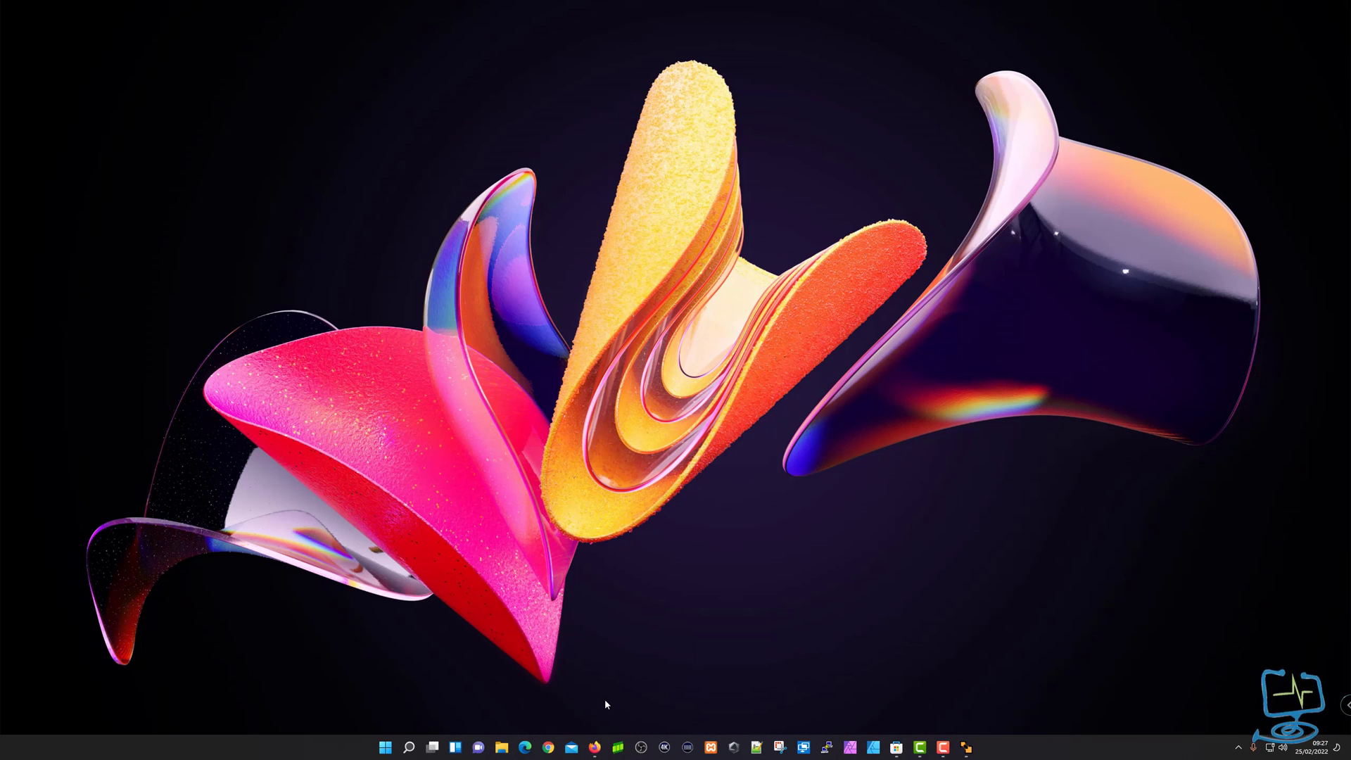